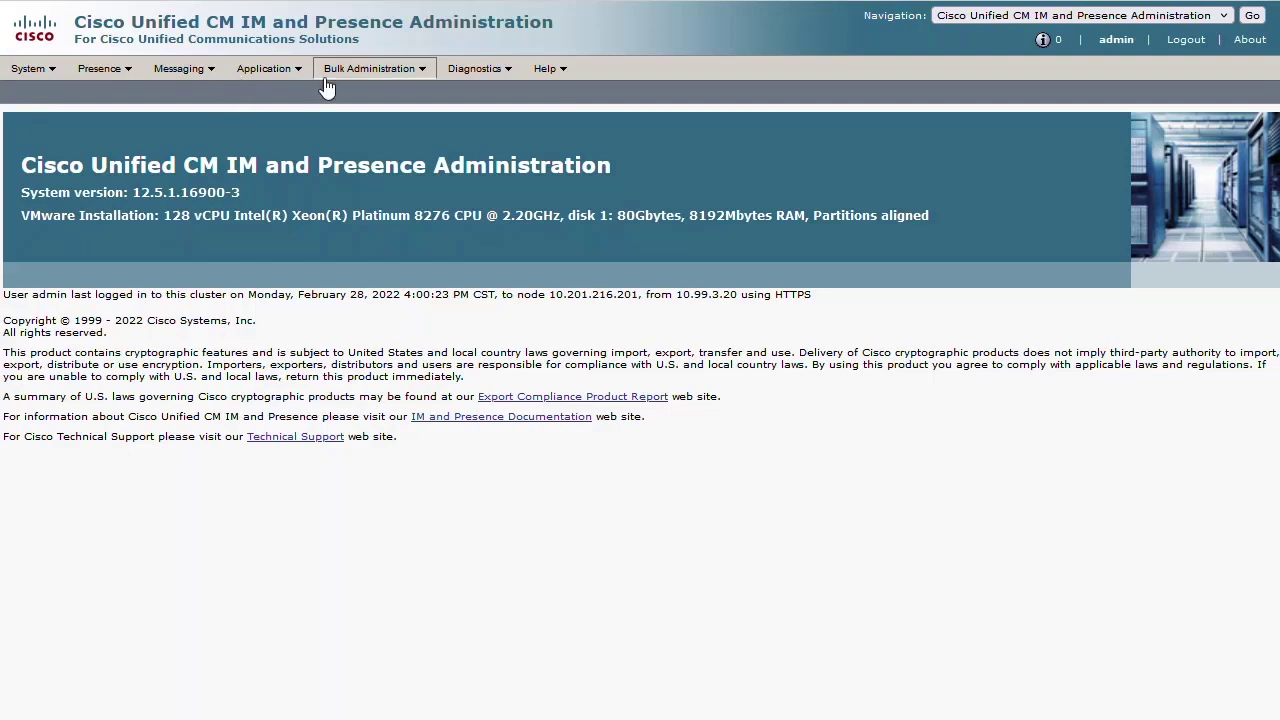
- Go to Bulk Administration > Contact List > Export Contact List
{"action": "left_click", "coordinate": [362, 74]}
{"action": "mouse_move", "coordinate": [408, 78]}
{"action": "mouse_move", "coordinate": [405, 140]}
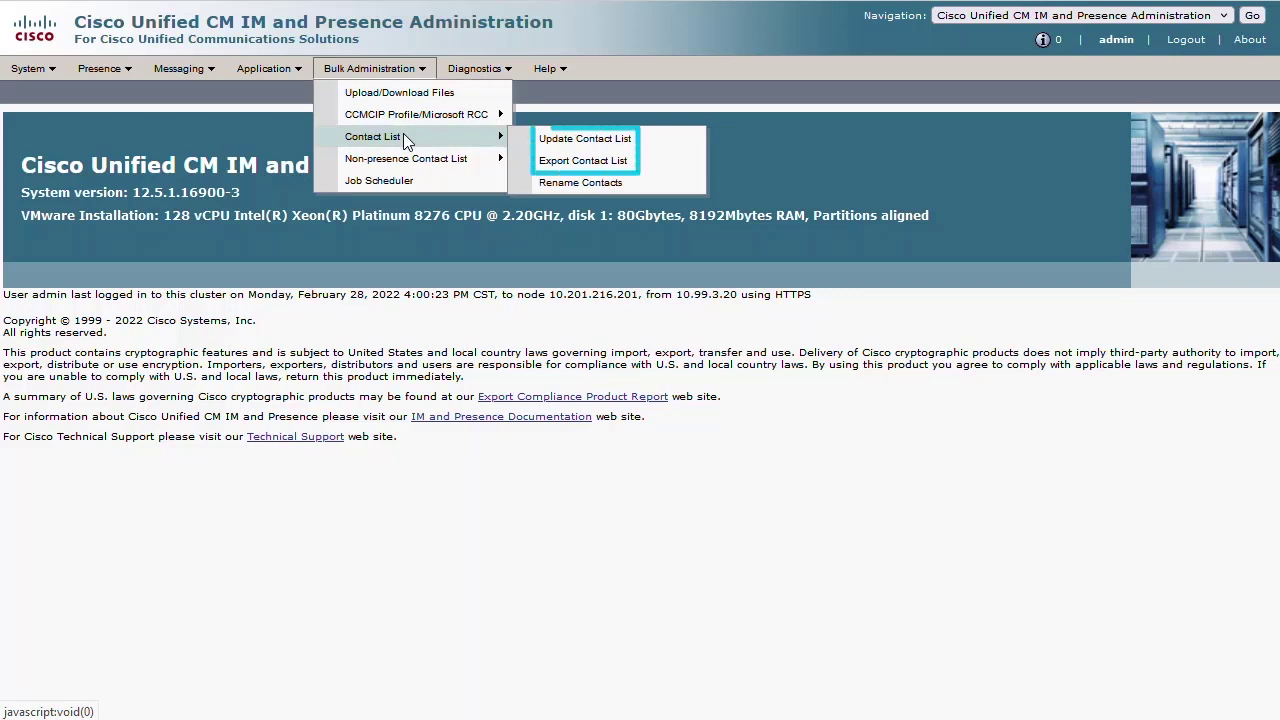
{"action": "left_click", "coordinate": [596, 160]}
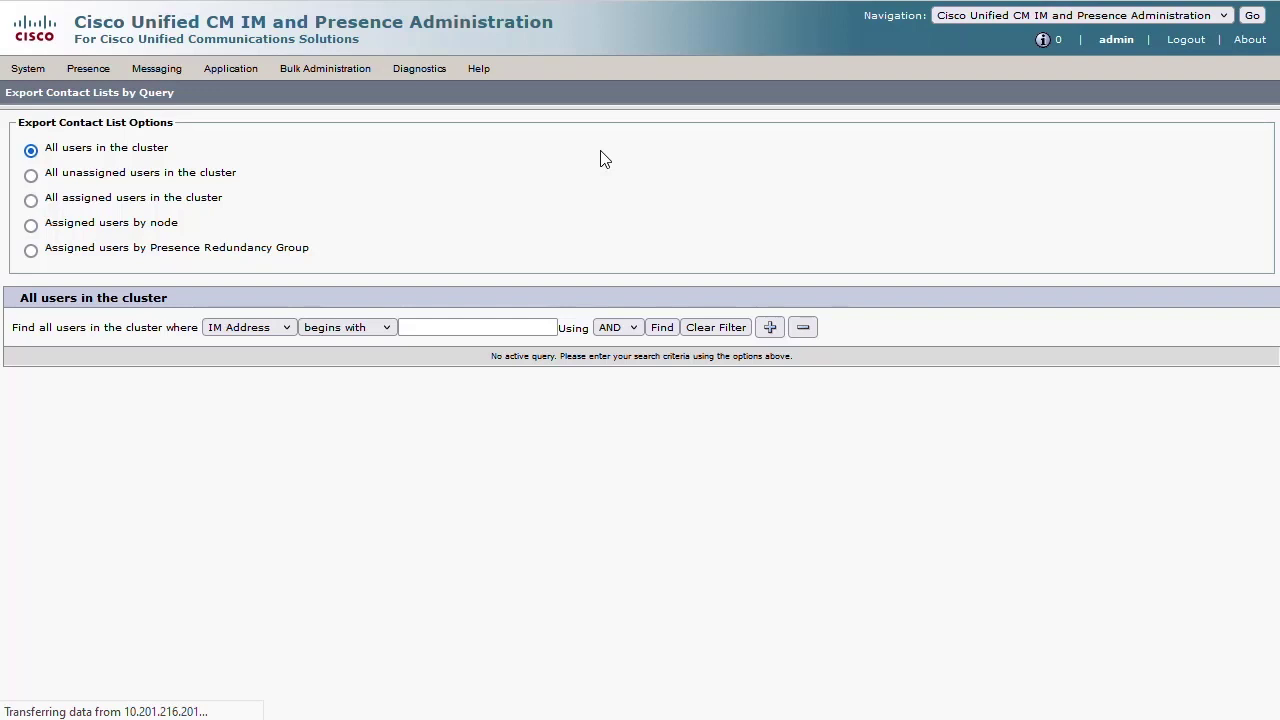
- Find all assigned users for the contact export and continue to the file settings
{"action": "left_click", "coordinate": [31, 201]}
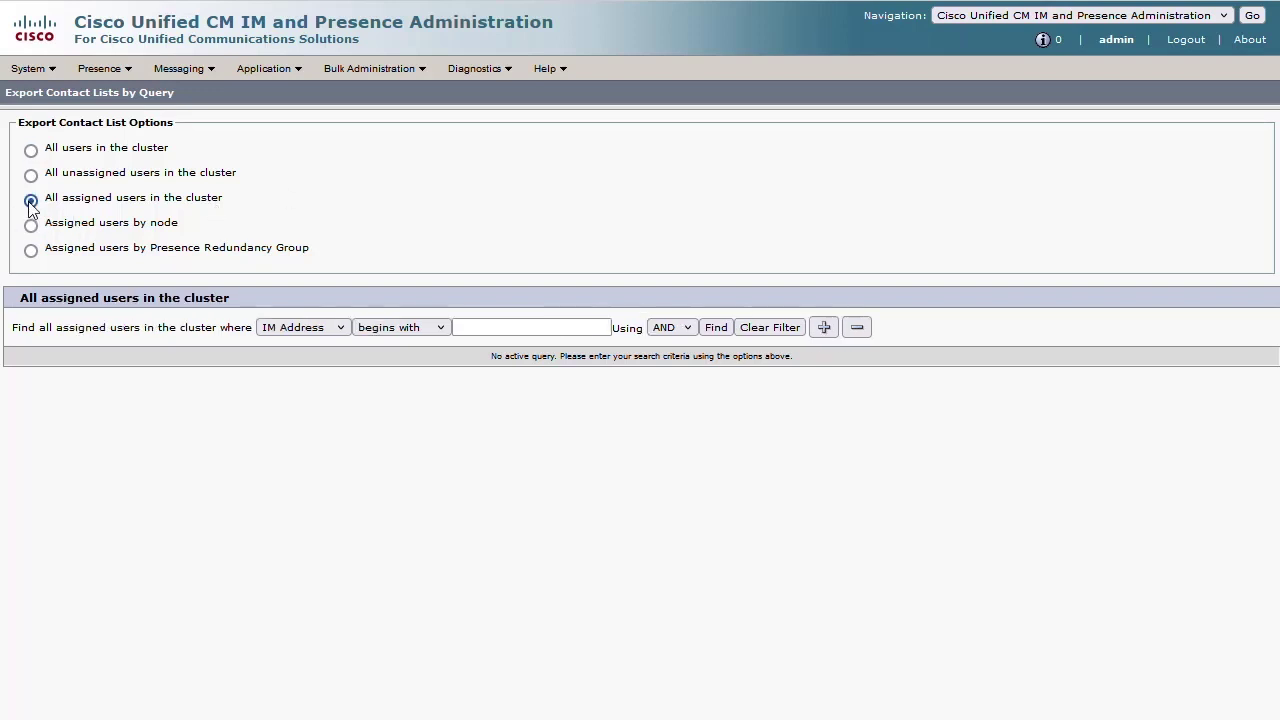
{"action": "left_click", "coordinate": [714, 330]}
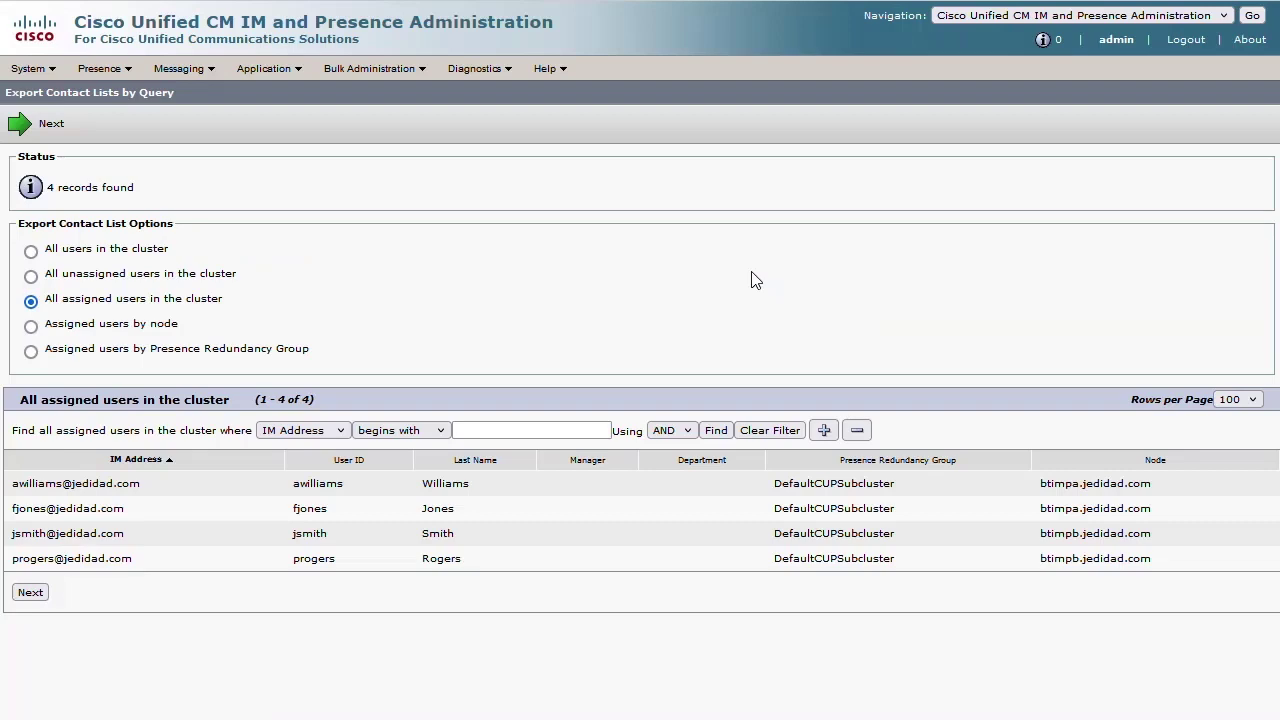
{"action": "left_click", "coordinate": [52, 594]}
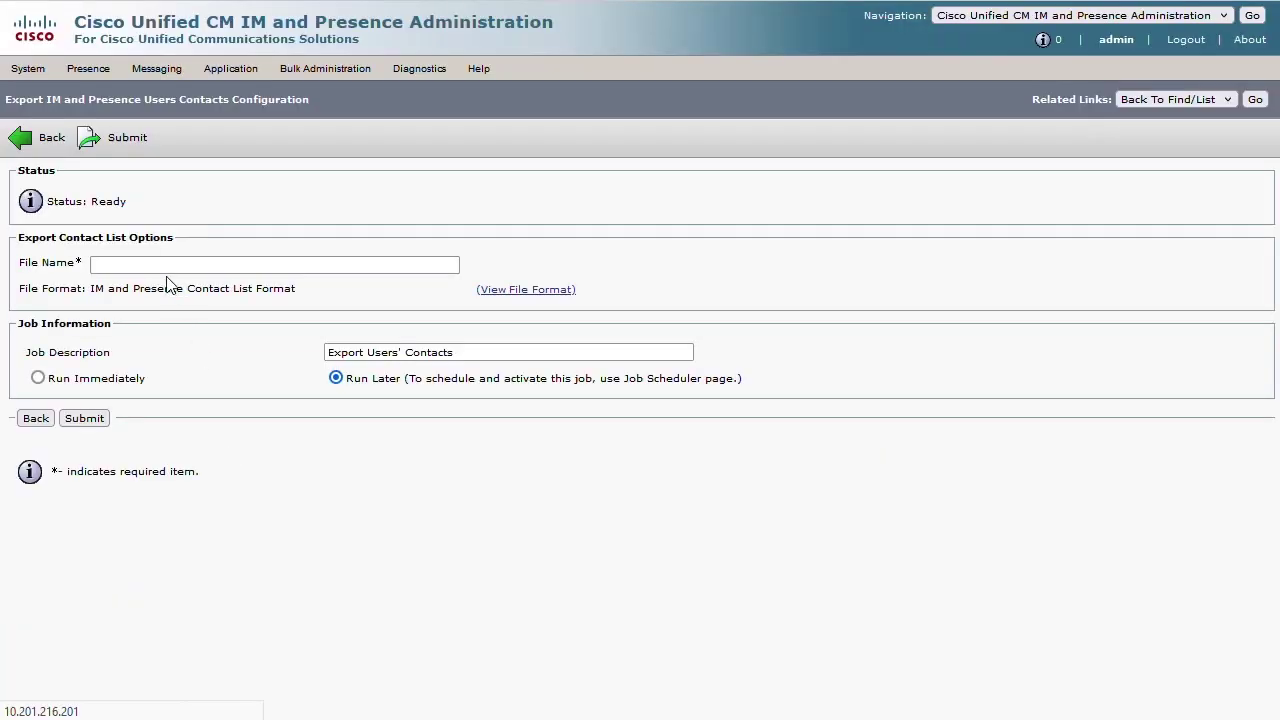
- Name the export file PresenceContacts, set it to run immediately, and submit the job
{"action": "left_click", "coordinate": [170, 266]}
{"action": "type", "text": "Presenece"}
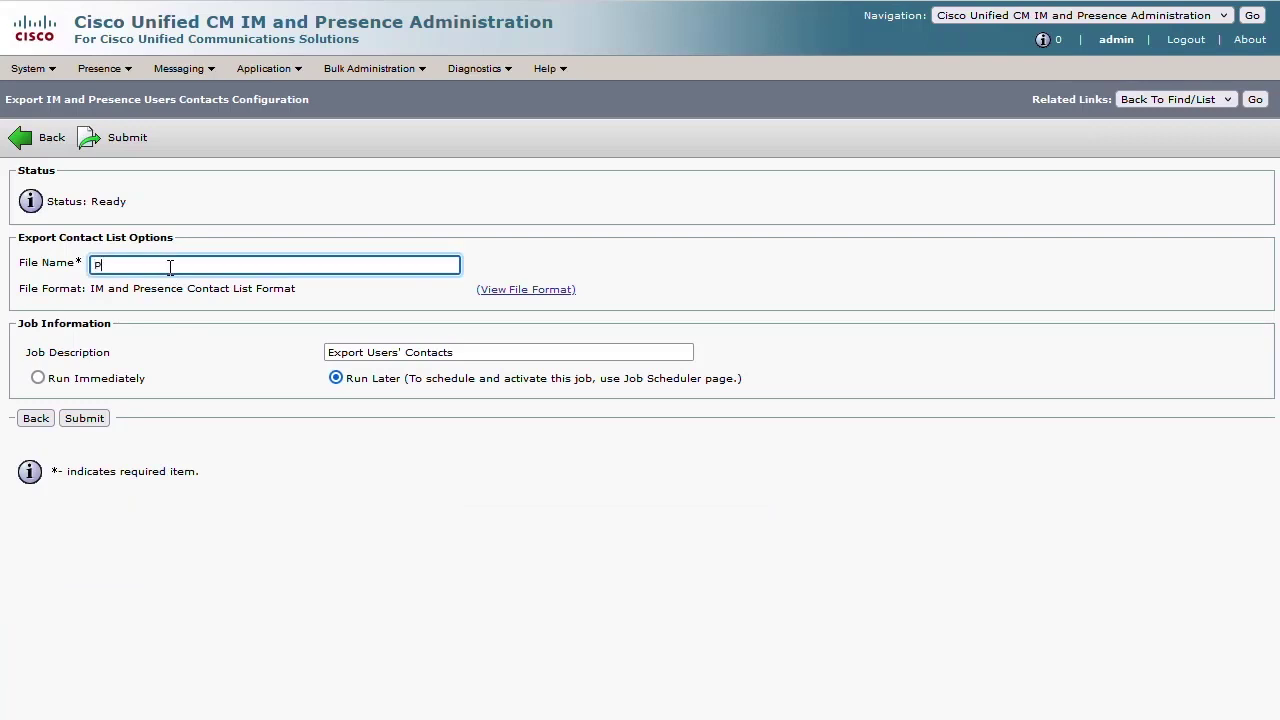
{"action": "key", "text": "BackSpace"}
{"action": "key", "text": "BackSpace"}
{"action": "key", "text": "BackSpace"}
{"action": "type", "text": "ceContacts"}
{"action": "left_click", "coordinate": [38, 378]}
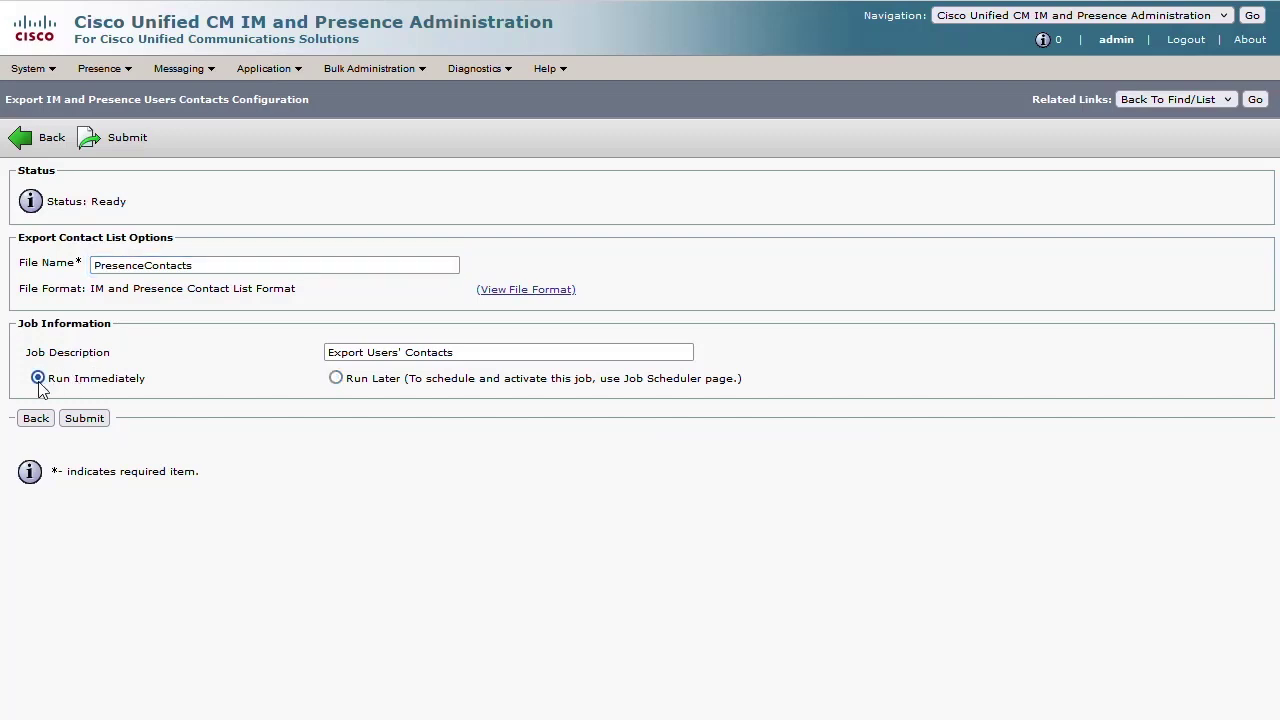
{"action": "left_click", "coordinate": [77, 428]}
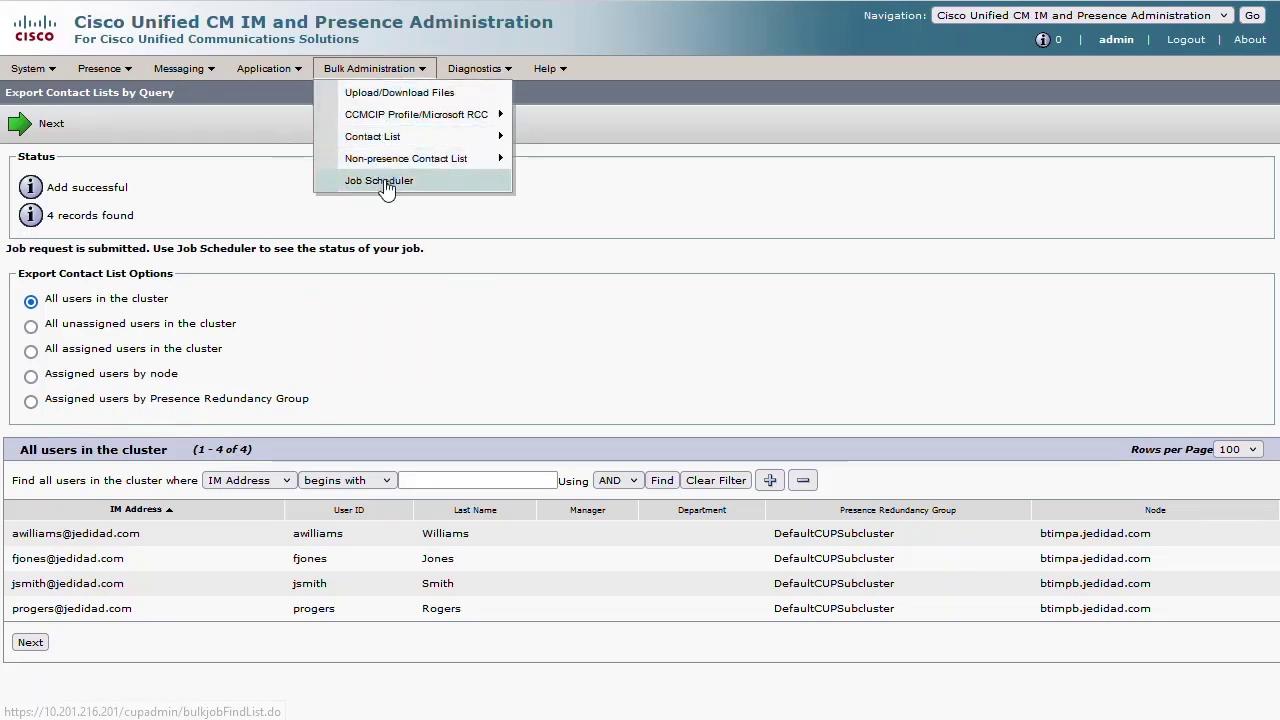
- Find the export job in the Job Scheduler and view its log showing 12 records exported
{"action": "left_click", "coordinate": [385, 183]}
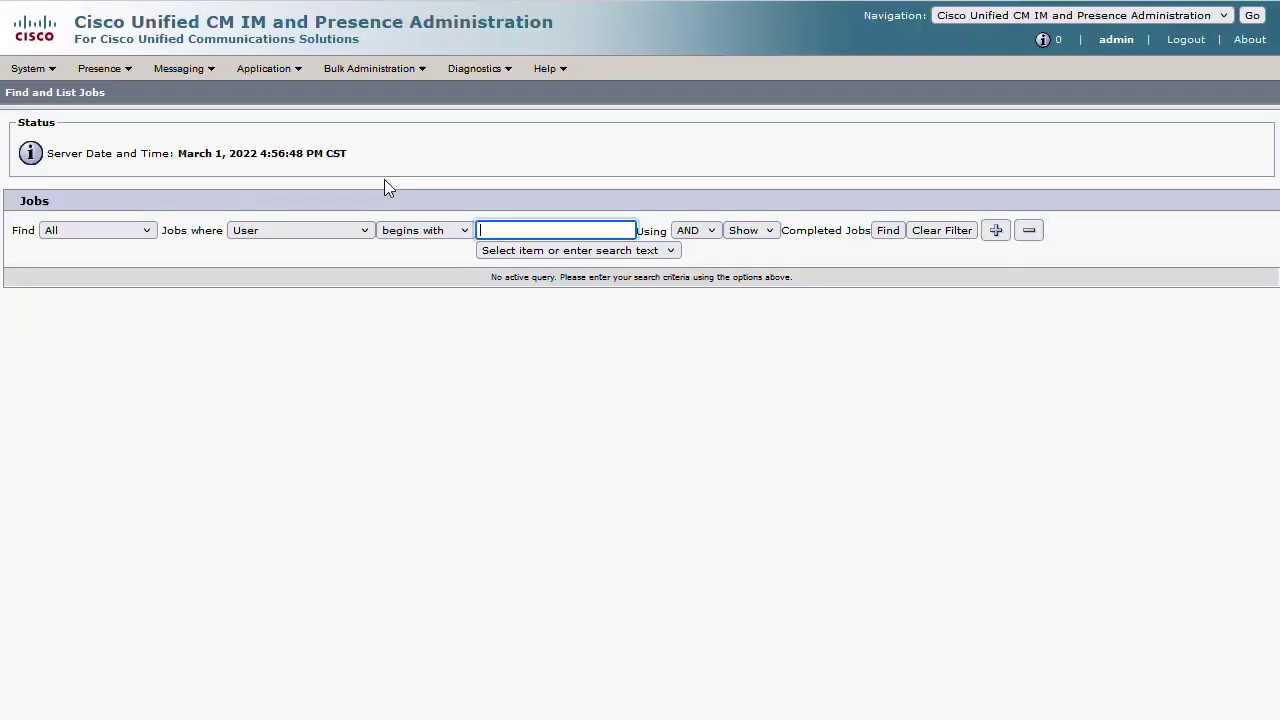
{"action": "left_click", "coordinate": [877, 231]}
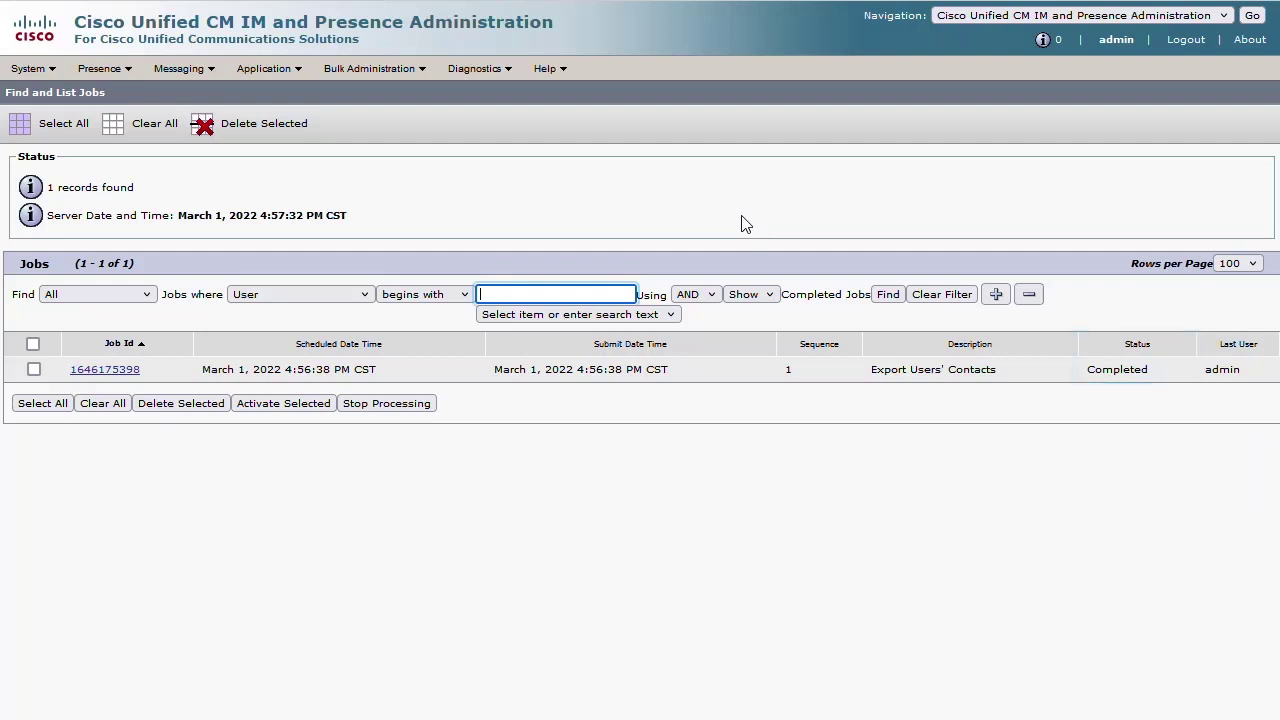
{"action": "left_click", "coordinate": [118, 374]}
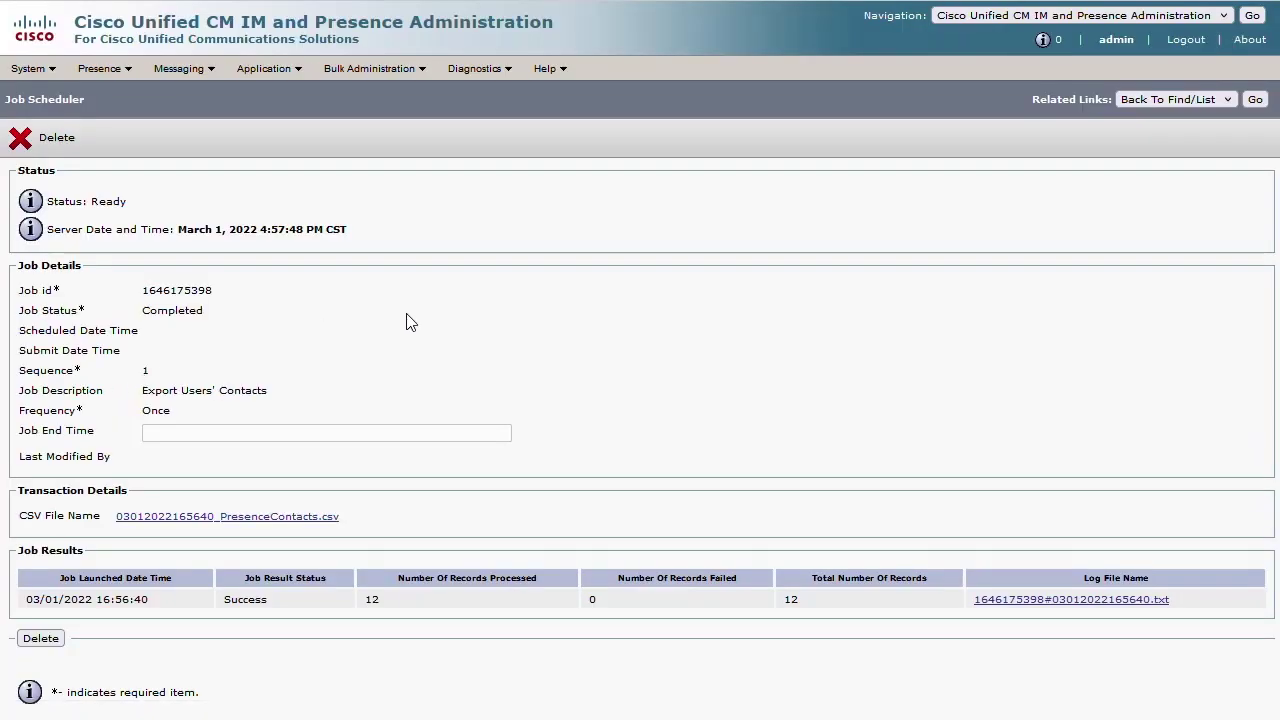
{"action": "left_click", "coordinate": [1031, 600]}
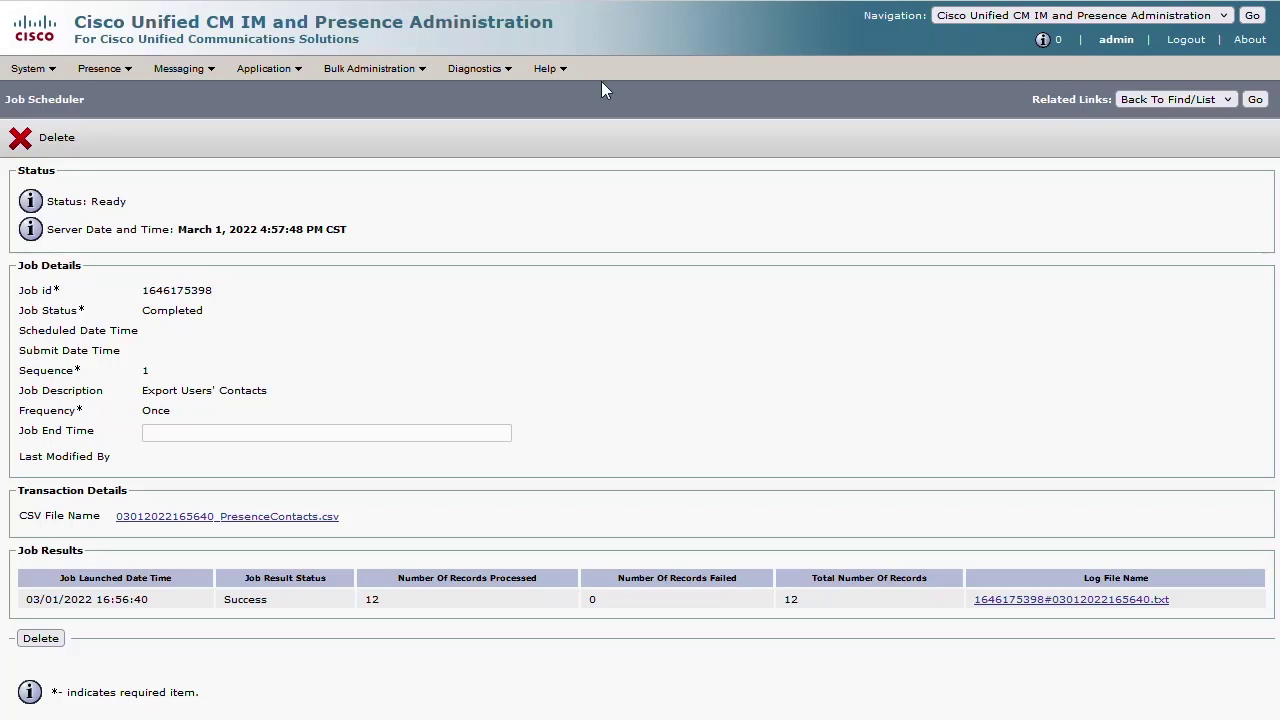
- In Upload/Download Files, find and download the exported PresenceContacts CSV
{"action": "left_click", "coordinate": [369, 68]}
{"action": "left_click", "coordinate": [416, 100]}
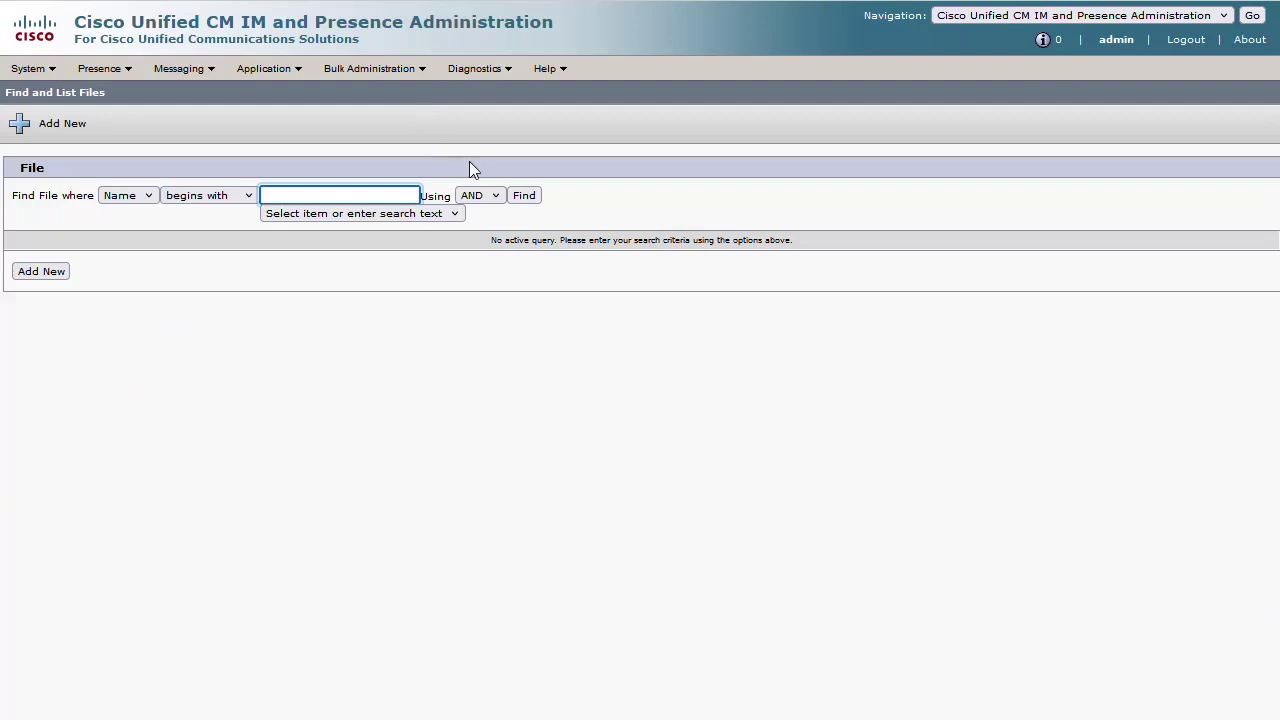
{"action": "left_click", "coordinate": [530, 197]}
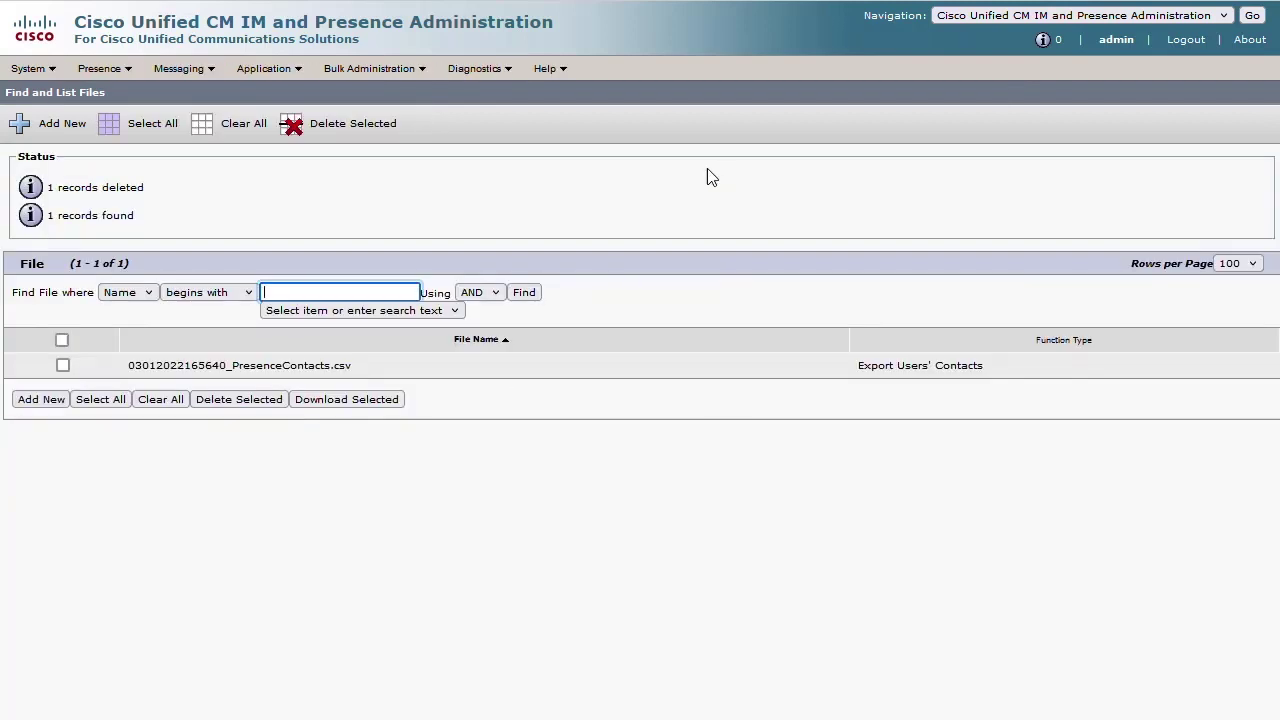
{"action": "left_click", "coordinate": [62, 365]}
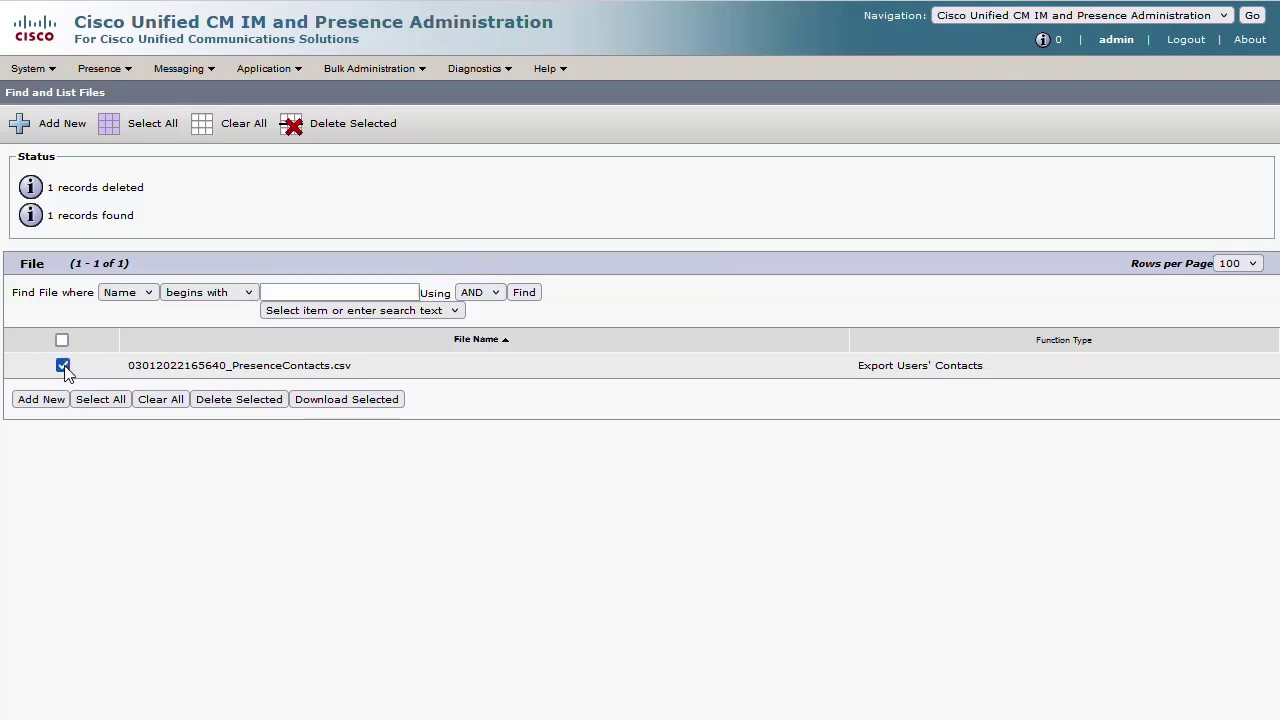
{"action": "left_click", "coordinate": [367, 402]}
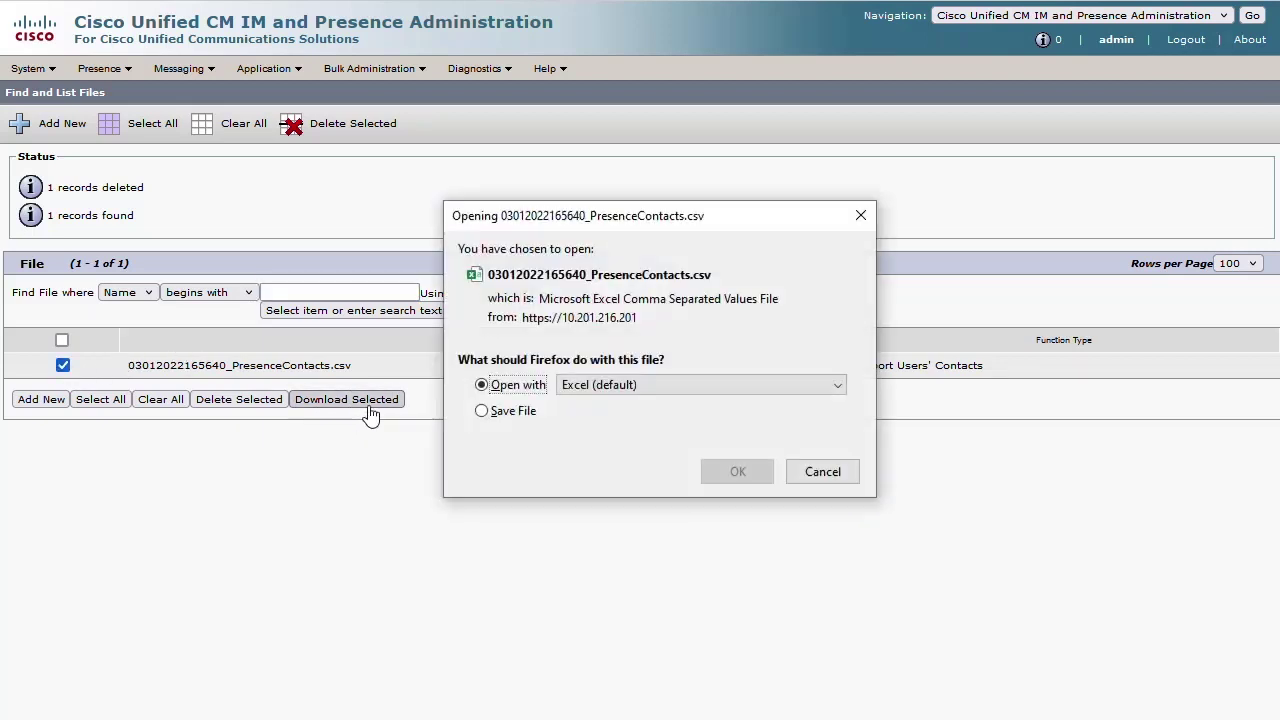
- Save the CSV into the Presence Contacts Backup folder and open it in Excel
{"action": "left_click", "coordinate": [518, 411]}
{"action": "left_click", "coordinate": [742, 472]}
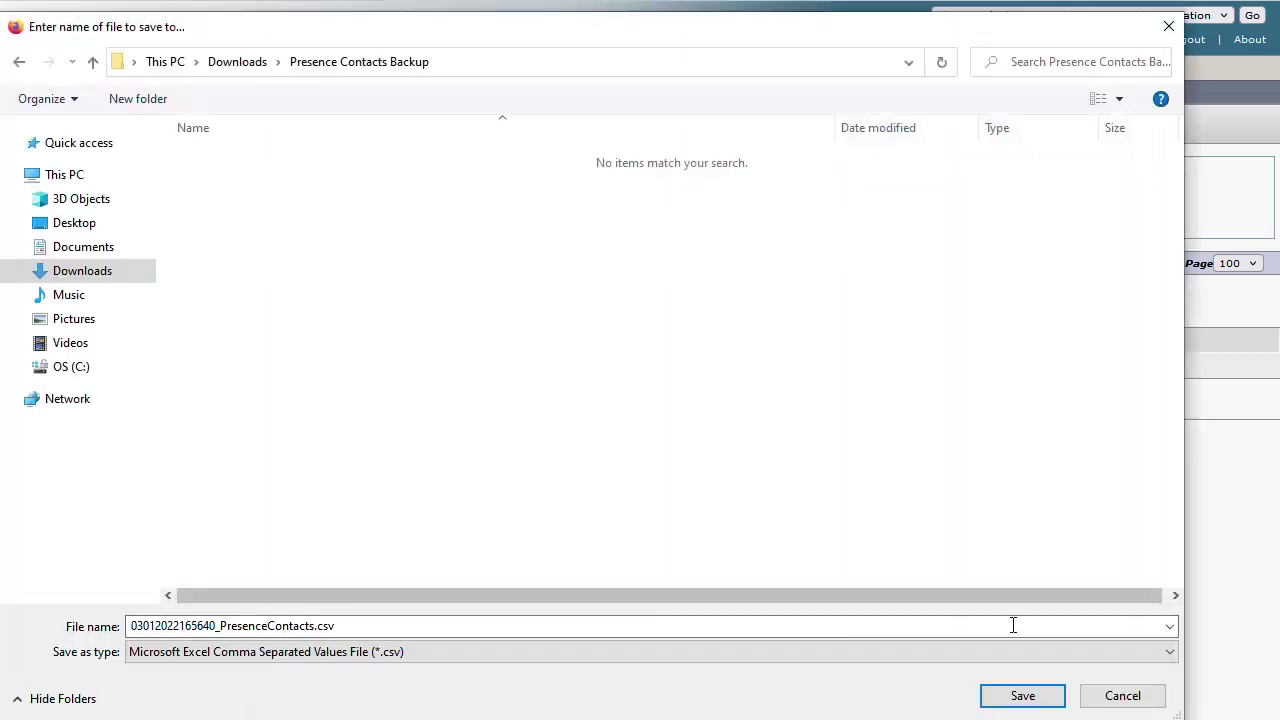
{"action": "left_click", "coordinate": [1020, 696]}
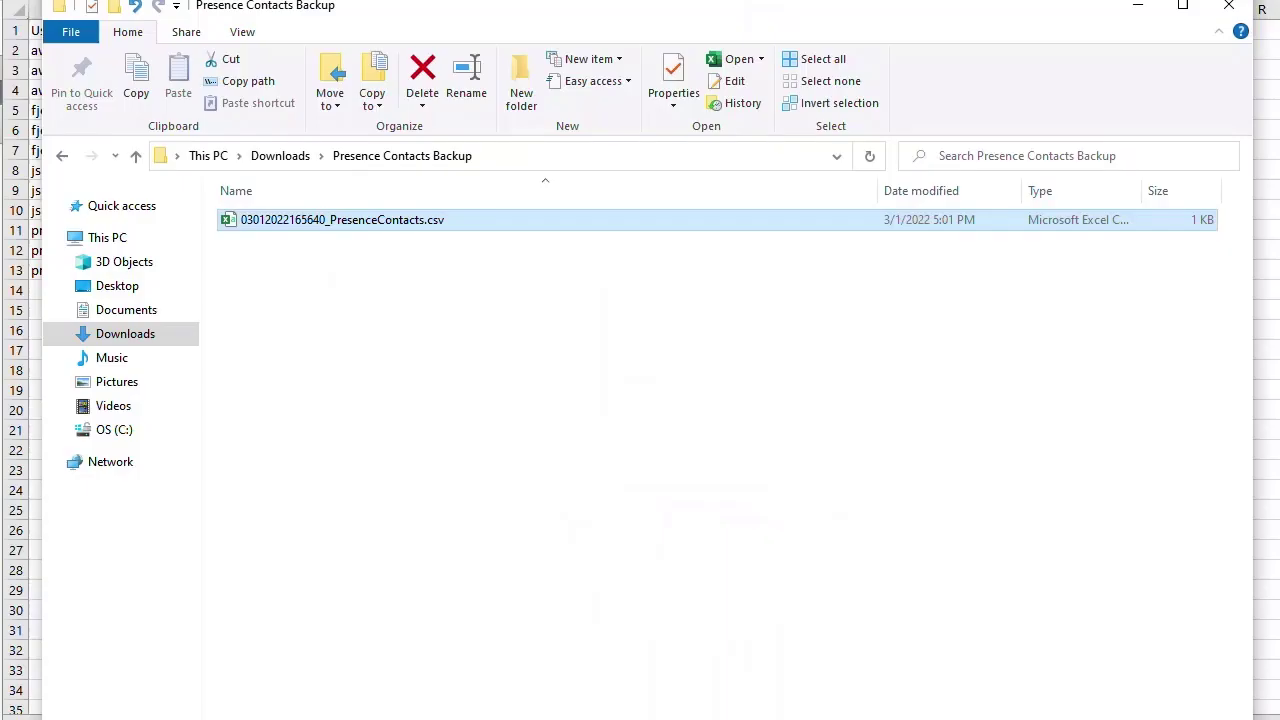
{"action": "key", "text": "Return"}
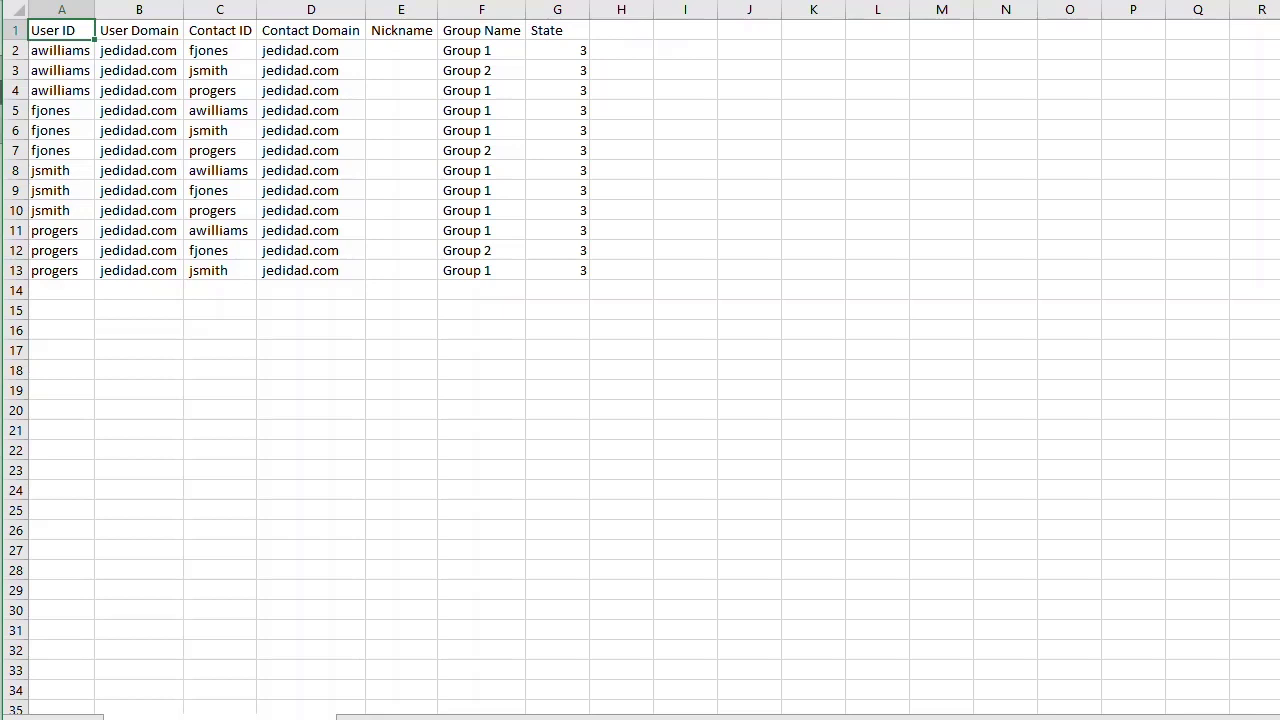
- Edit the Group Name value in cell F3 of the contacts sheet
{"action": "left_click", "coordinate": [506, 70]}
{"action": "double_click", "coordinate": [506, 70]}
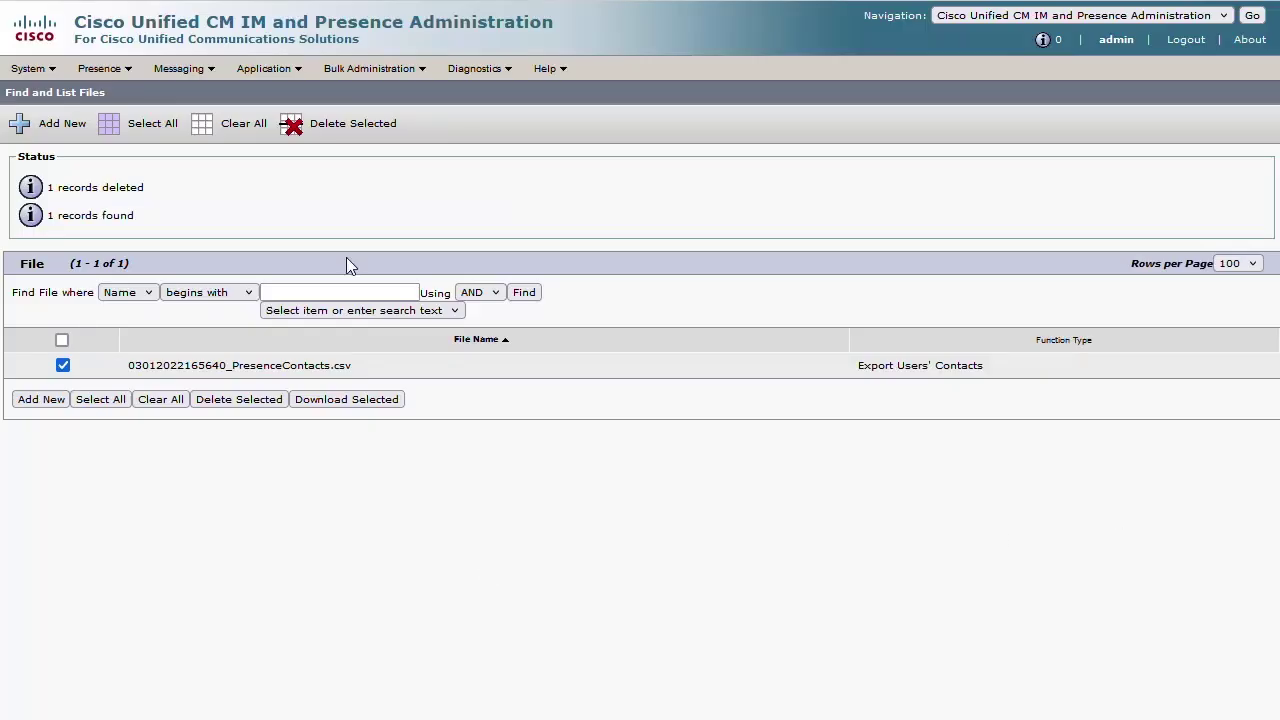
- Go to Bulk Administration > Upload/Download Files and start a new file upload
{"action": "mouse_move", "coordinate": [370, 68]}
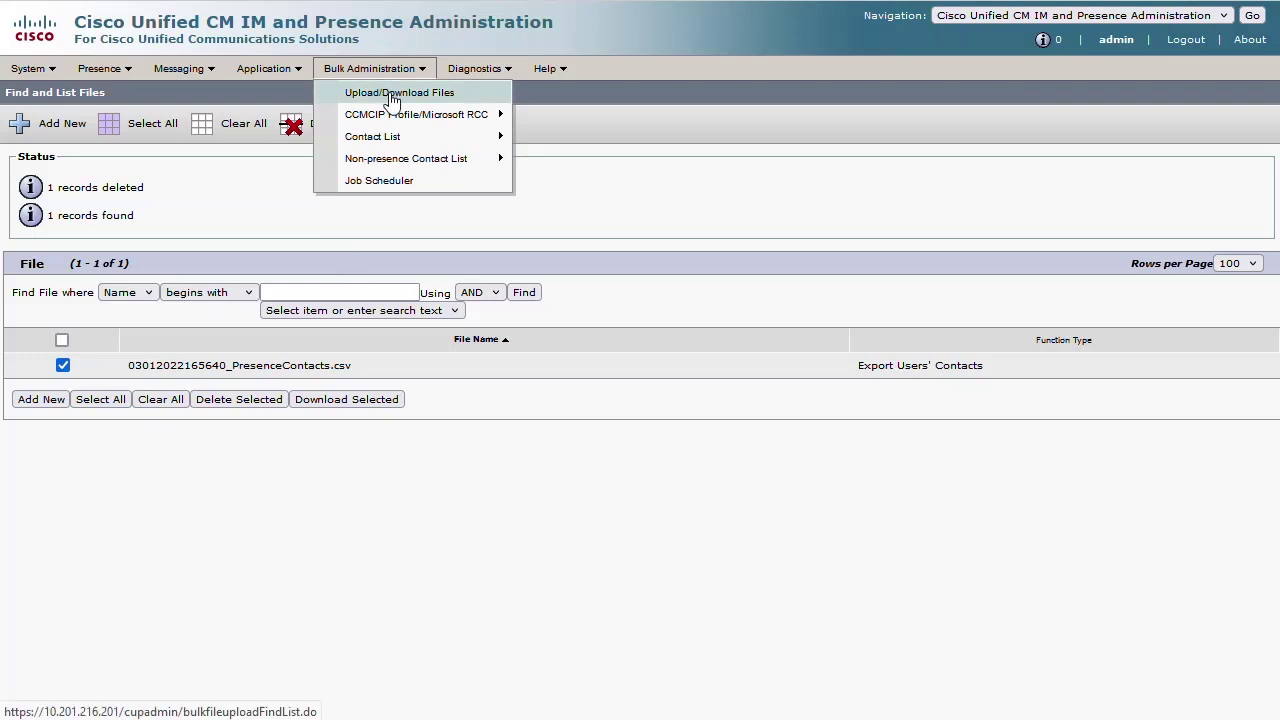
{"action": "left_click", "coordinate": [390, 92]}
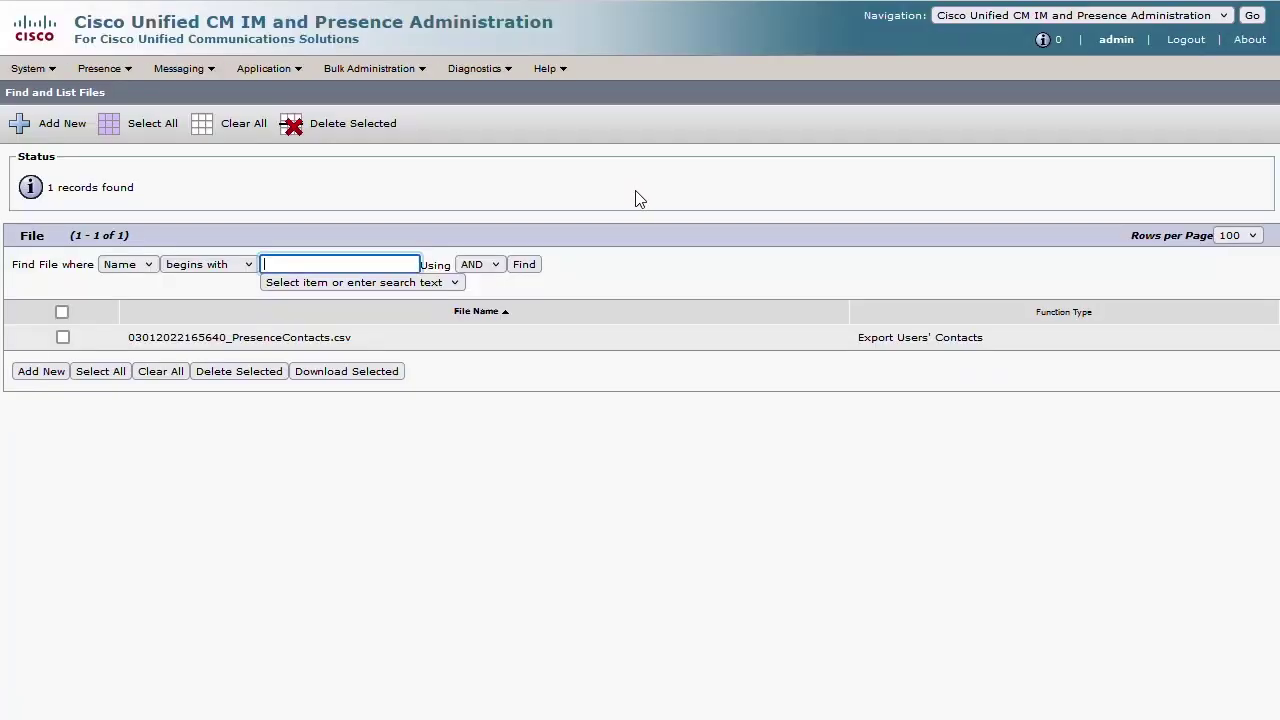
{"action": "left_click", "coordinate": [32, 376]}
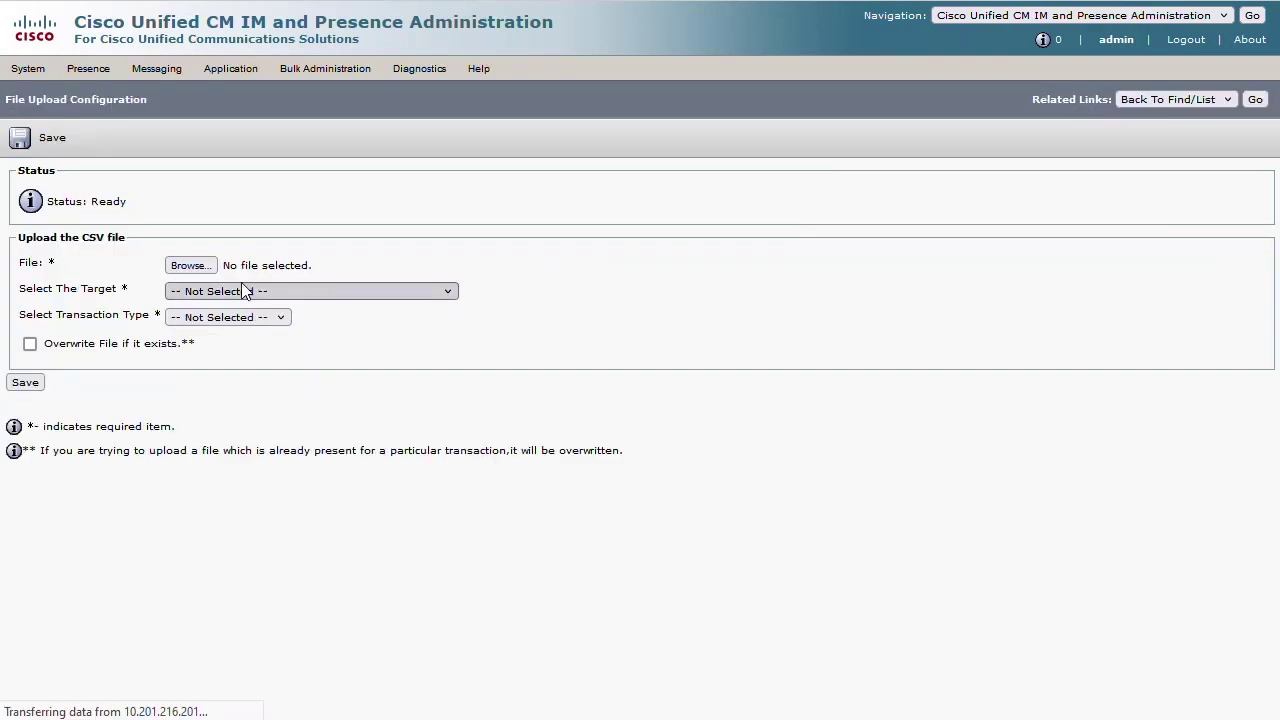
- Choose the PresenceContacts-Updated CSV as the file to upload
{"action": "left_click", "coordinate": [197, 270]}
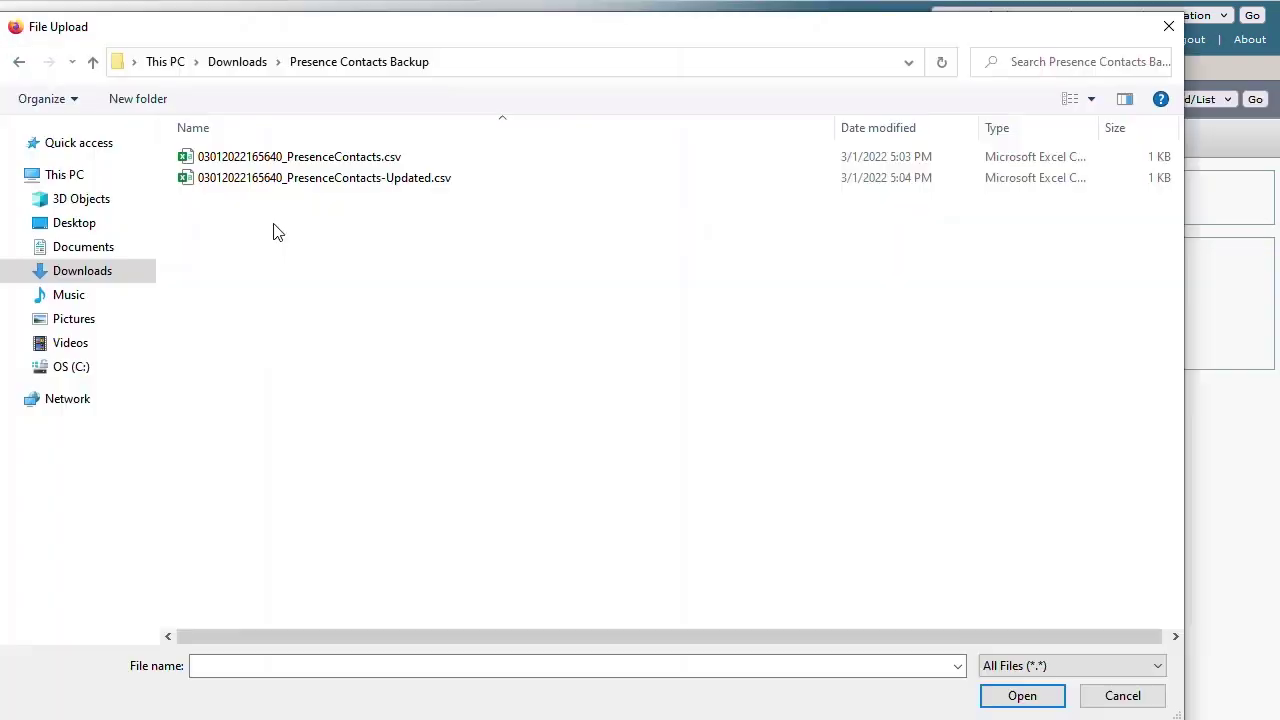
{"action": "left_click", "coordinate": [414, 190]}
{"action": "left_click", "coordinate": [1022, 692]}
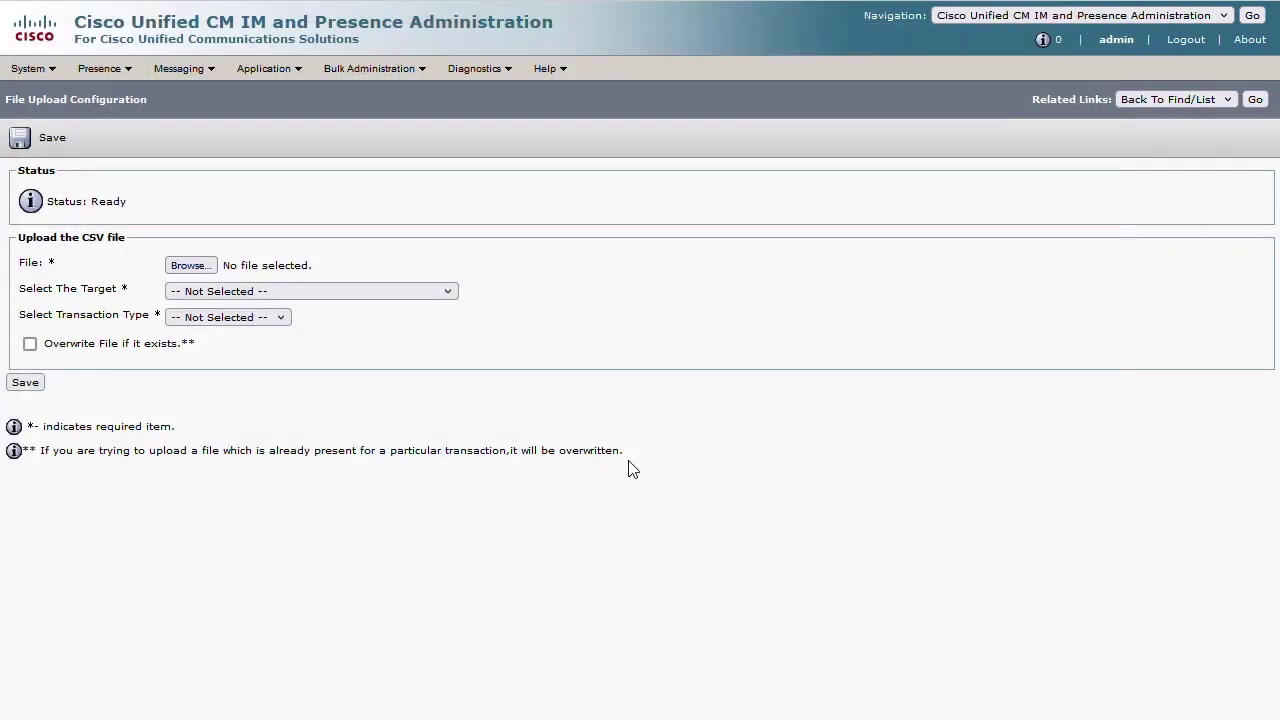
- Set target Contact Lists and transaction type Import Users Contacts - Custom File, then save
{"action": "left_click", "coordinate": [330, 300]}
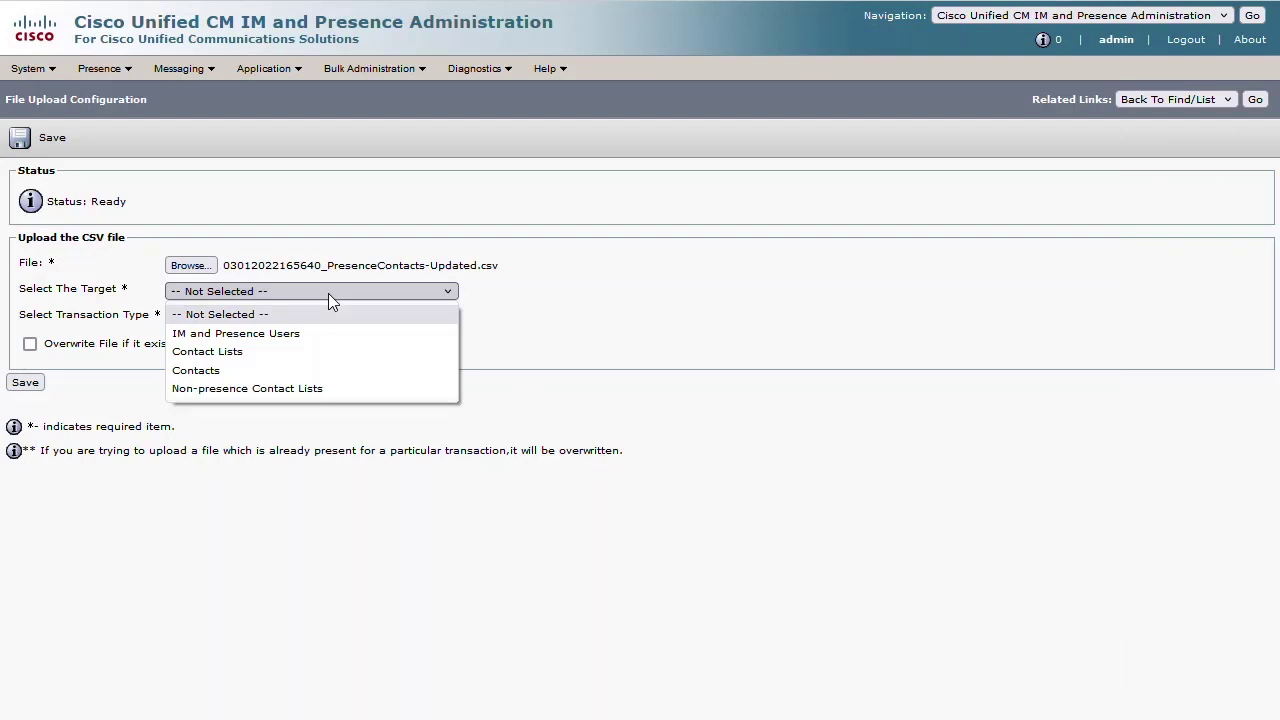
{"action": "left_click", "coordinate": [324, 356]}
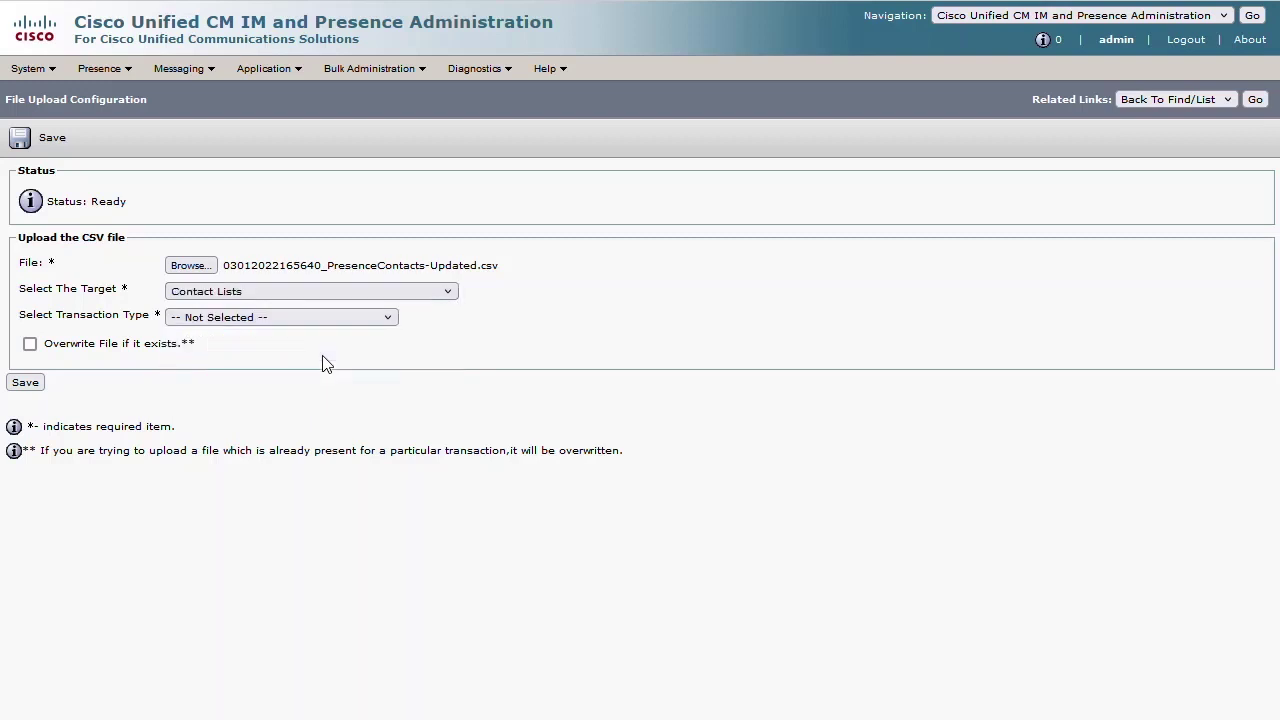
{"action": "left_click", "coordinate": [258, 318]}
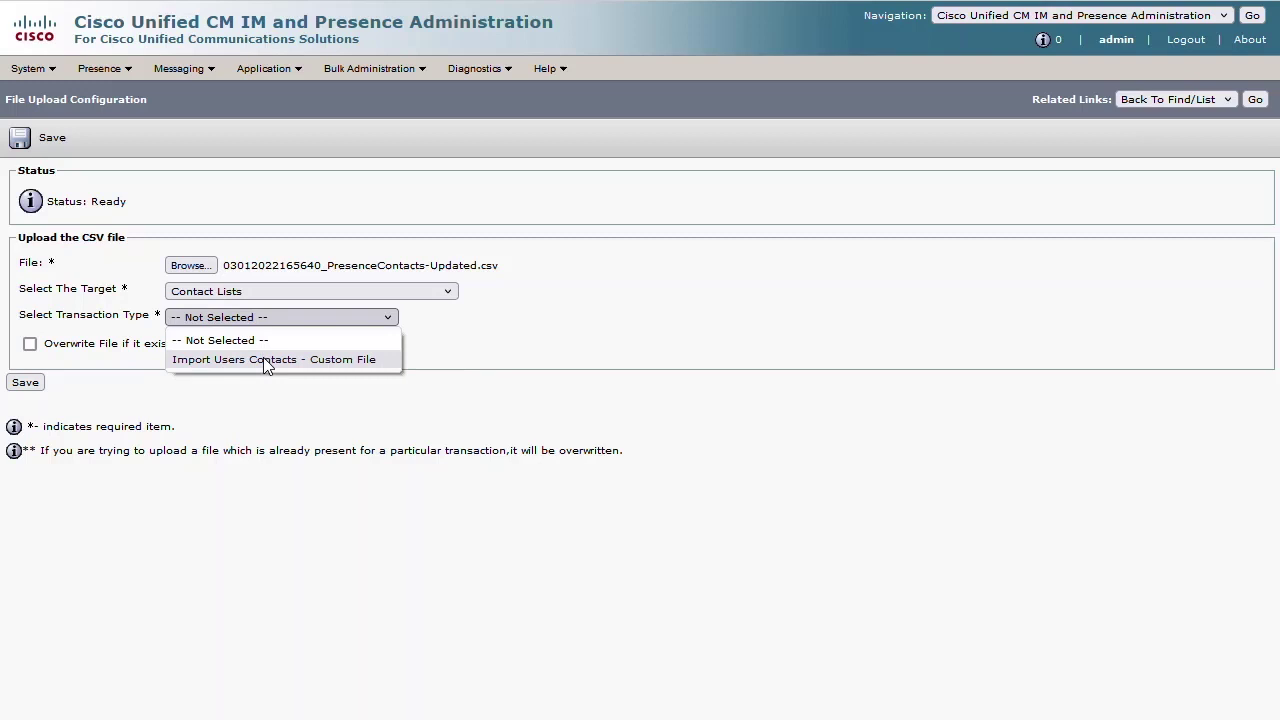
{"action": "left_click", "coordinate": [263, 360]}
{"action": "left_click", "coordinate": [26, 383]}
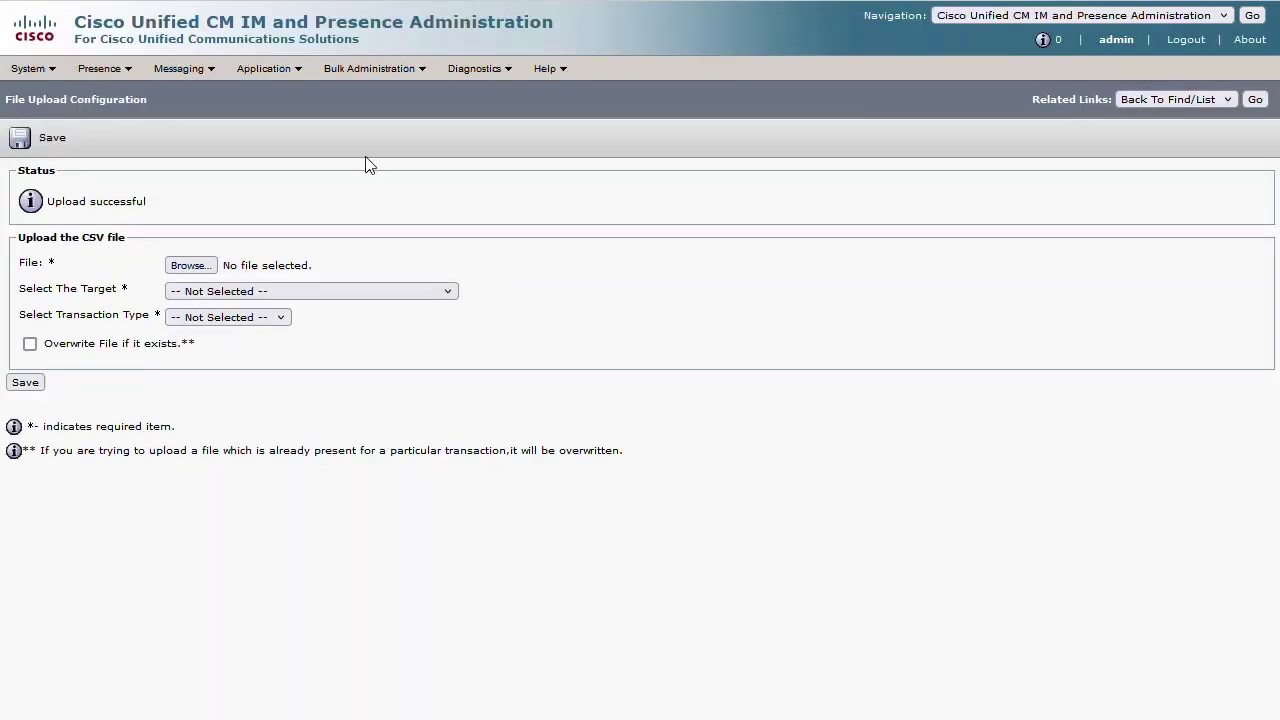
- Submit a run-immediately Update Contact List job using the uploaded PresenceContacts-Updated CSV
{"action": "left_click", "coordinate": [395, 72]}
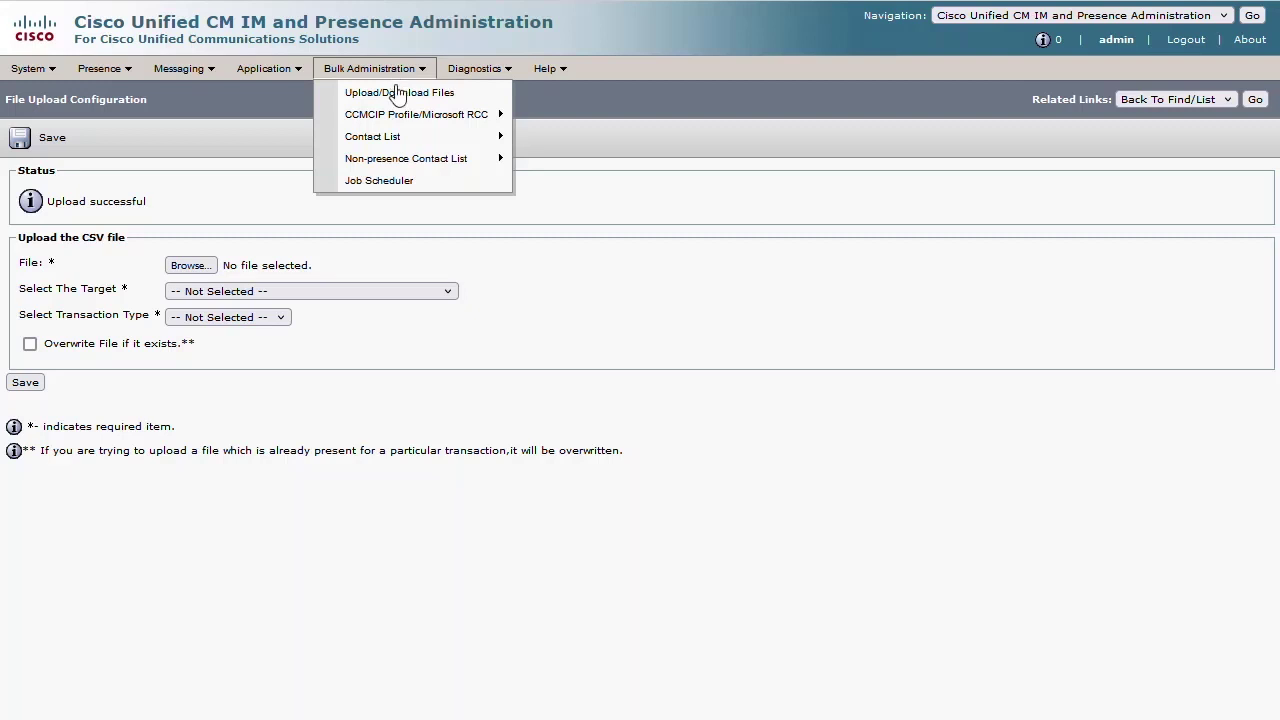
{"action": "mouse_move", "coordinate": [394, 137]}
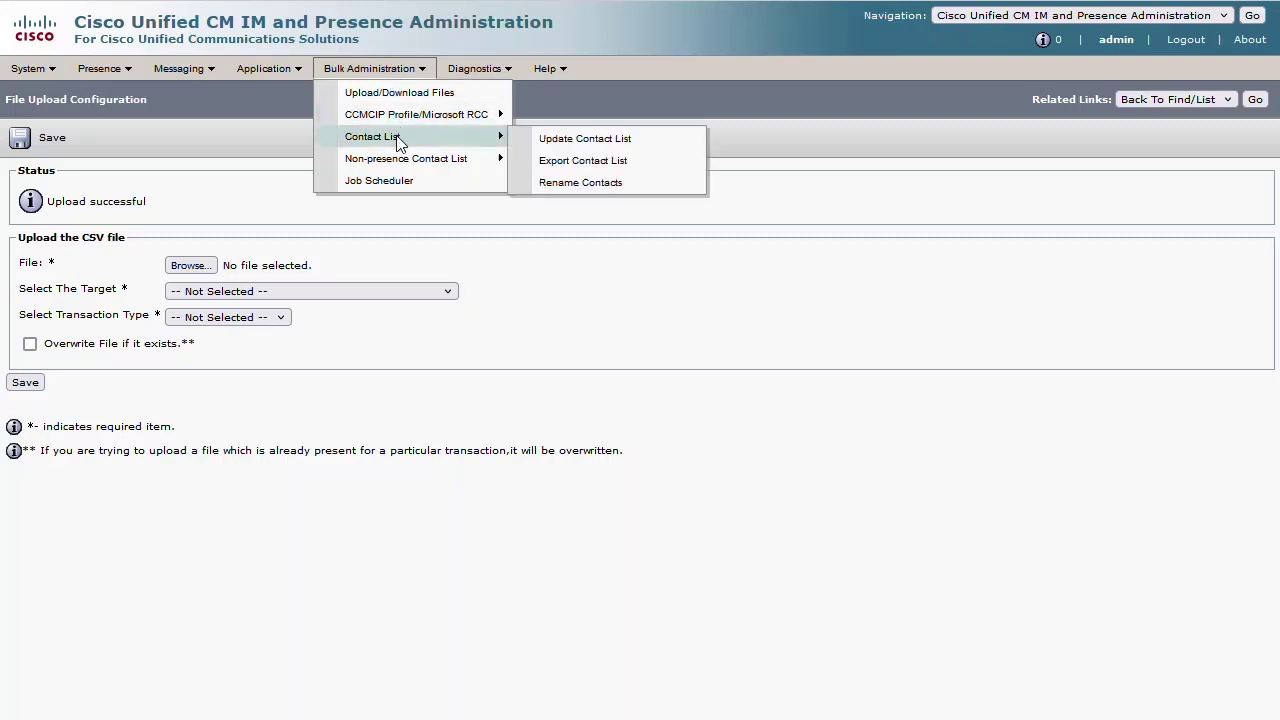
{"action": "left_click", "coordinate": [569, 148]}
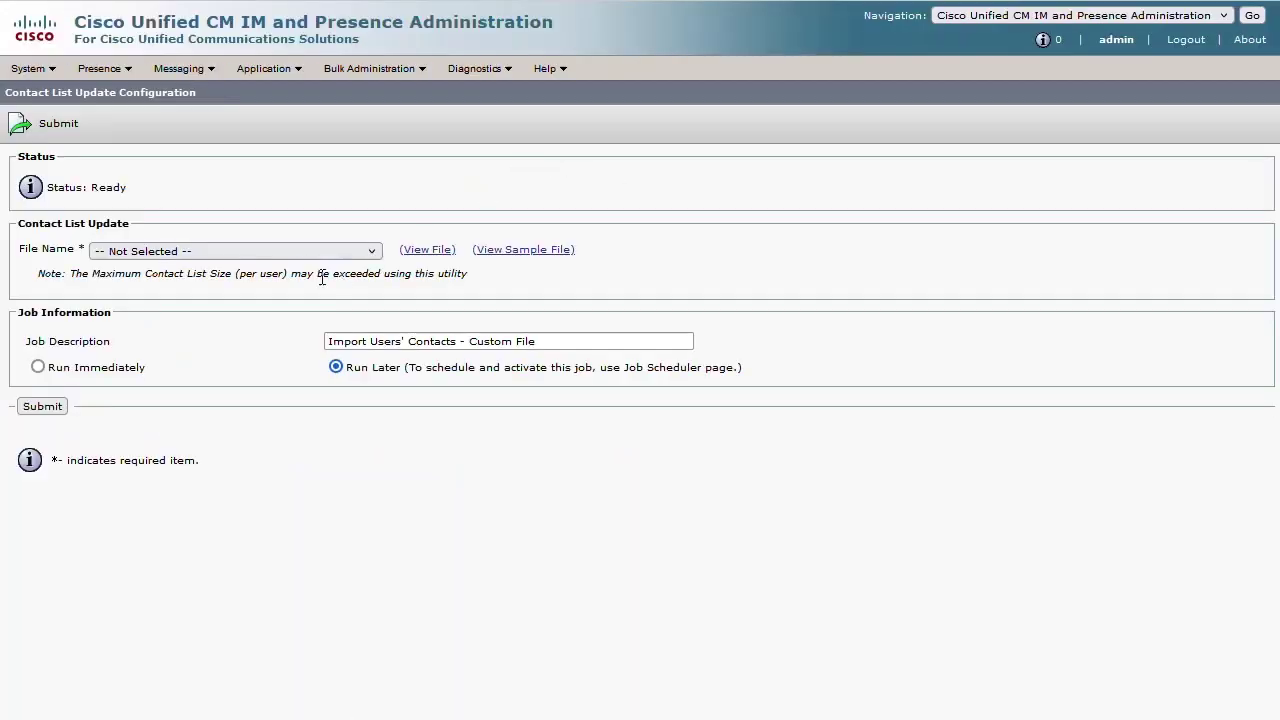
{"action": "left_click", "coordinate": [303, 256]}
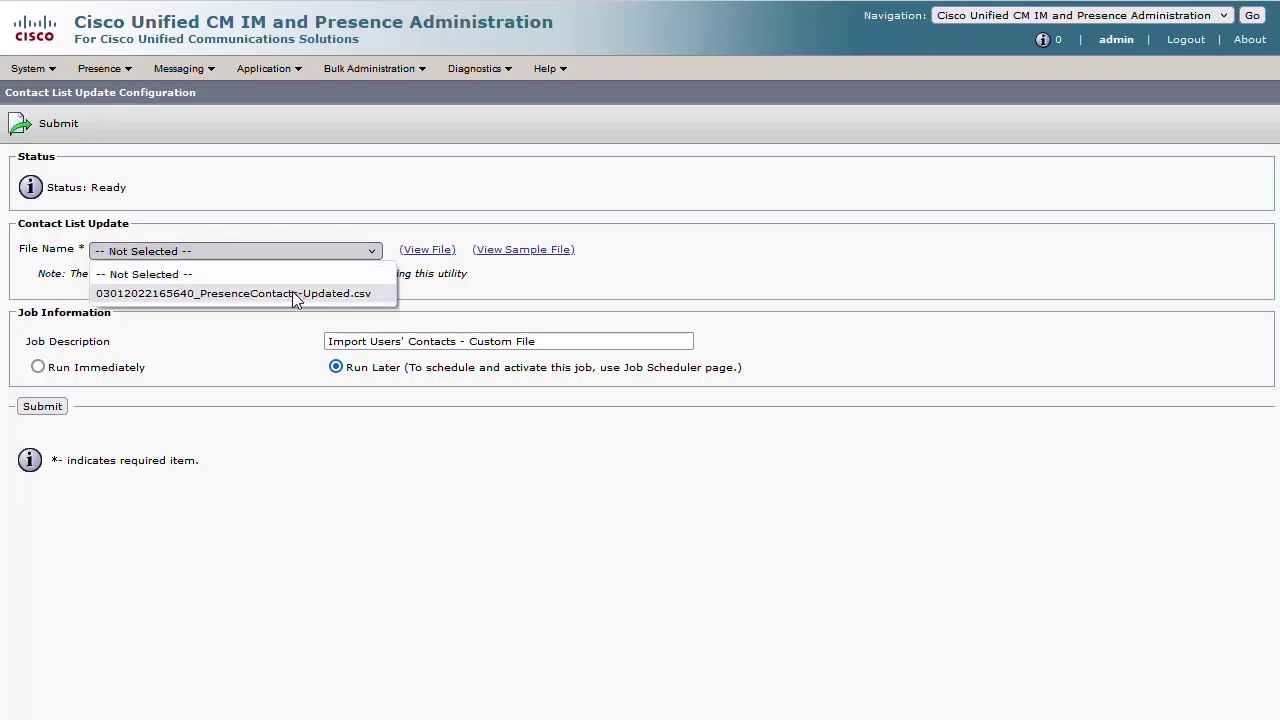
{"action": "left_click", "coordinate": [292, 293]}
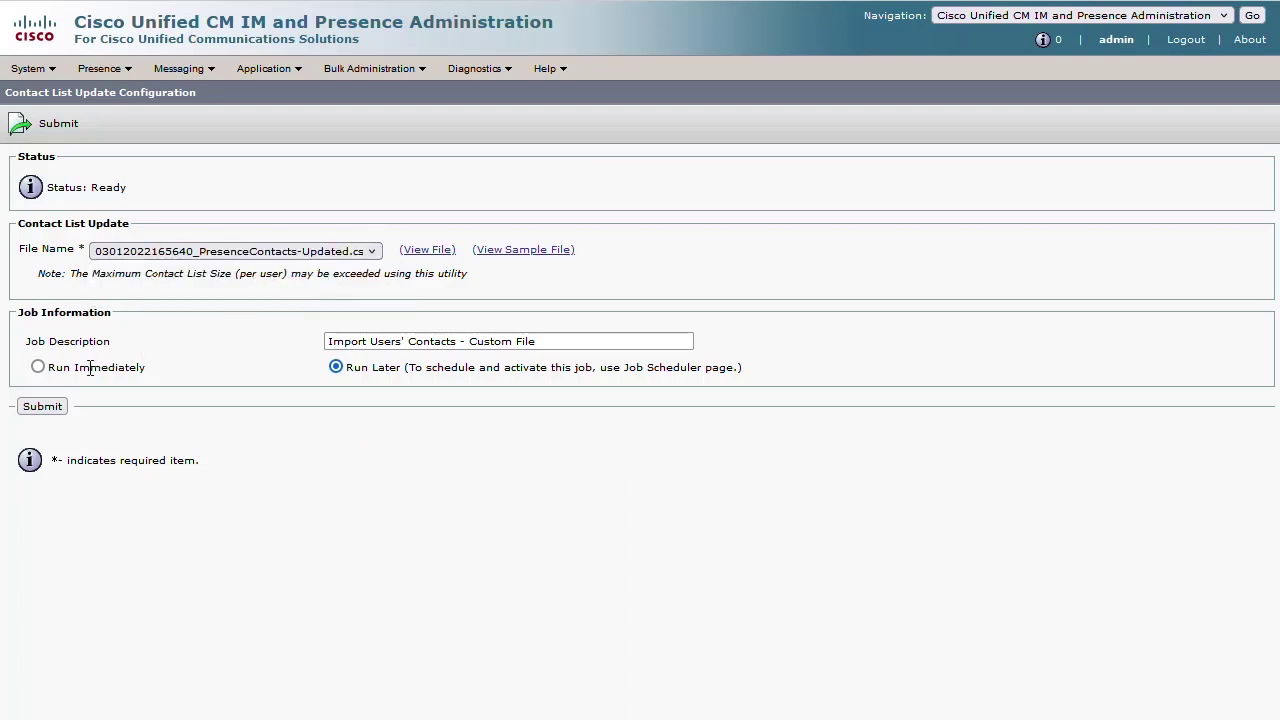
{"action": "left_click", "coordinate": [38, 367]}
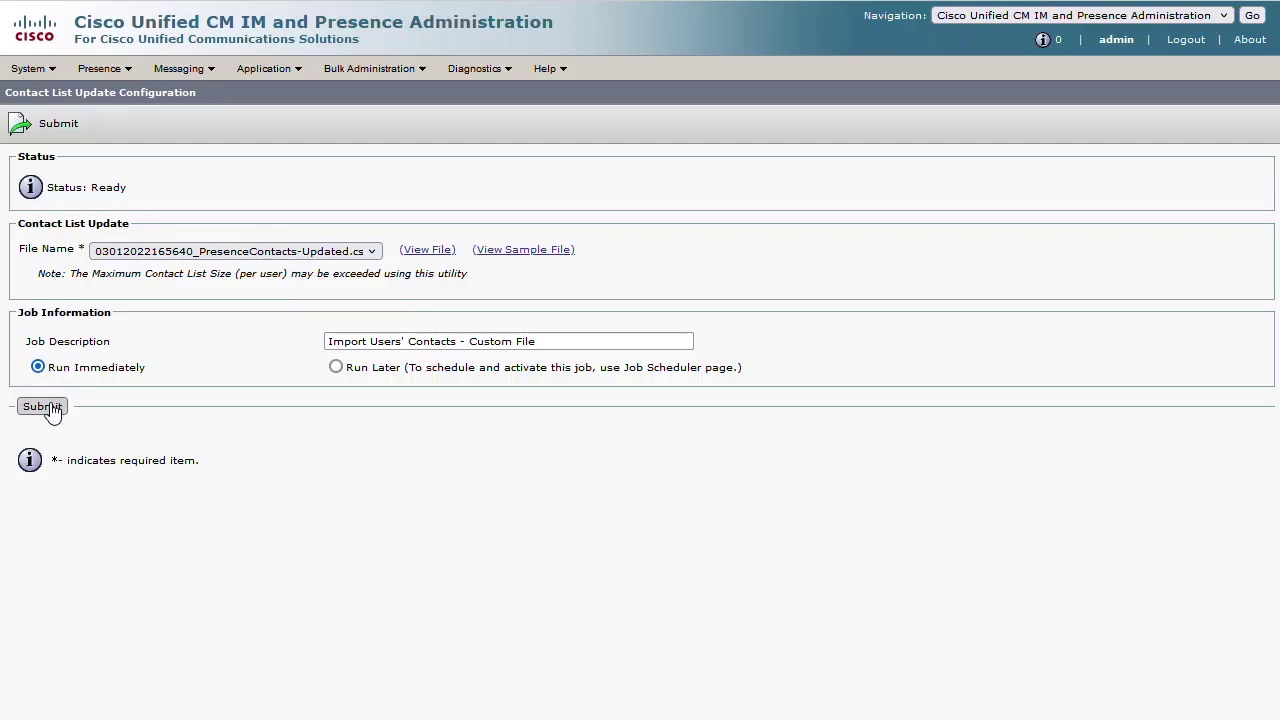
{"action": "left_click", "coordinate": [50, 409]}
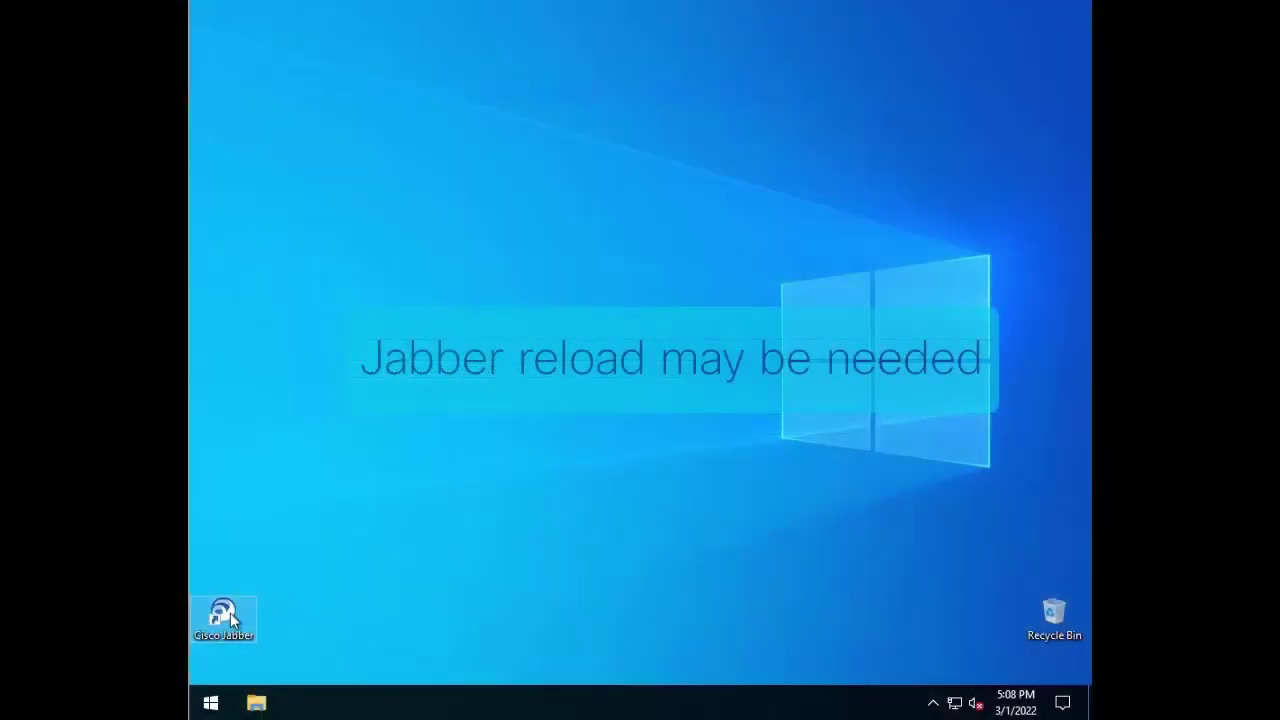
- Launch Cisco Jabber and choose File > New > Custom contact from the gear menu
{"action": "double_click", "coordinate": [226, 615]}
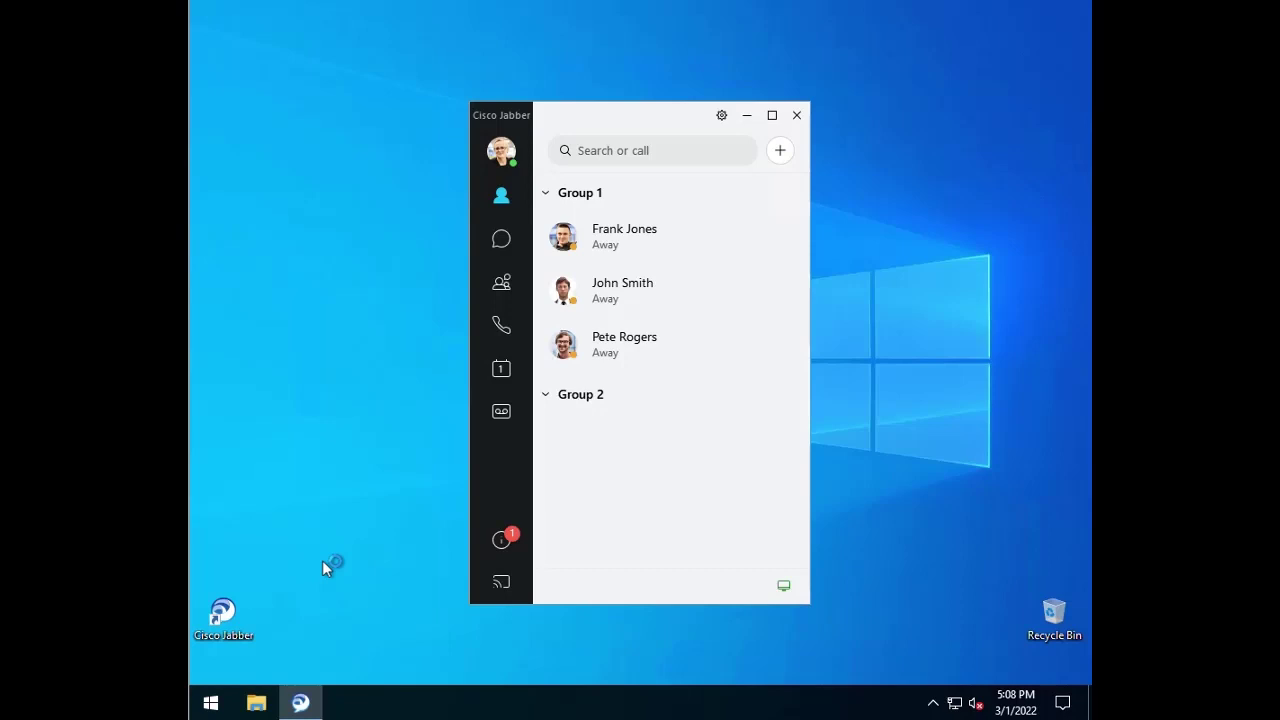
{"action": "left_click", "coordinate": [721, 116]}
{"action": "mouse_move", "coordinate": [758, 147]}
{"action": "mouse_move", "coordinate": [866, 156]}
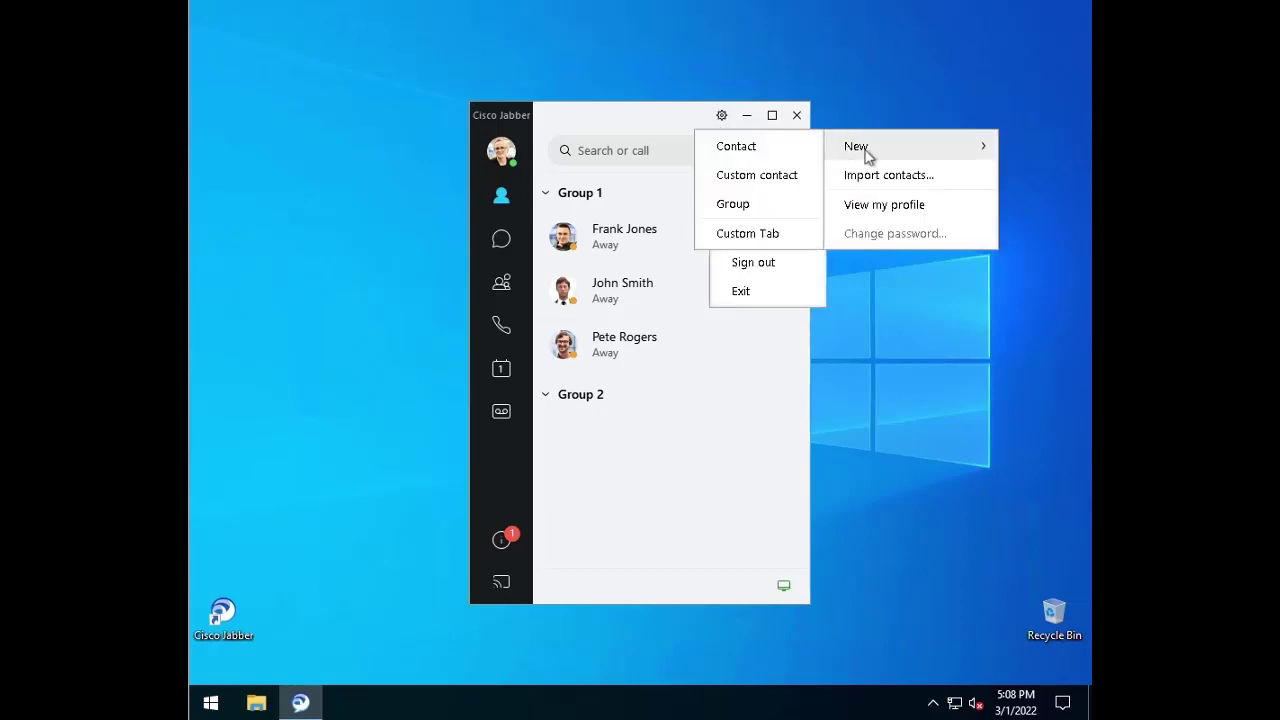
{"action": "left_click", "coordinate": [806, 184]}
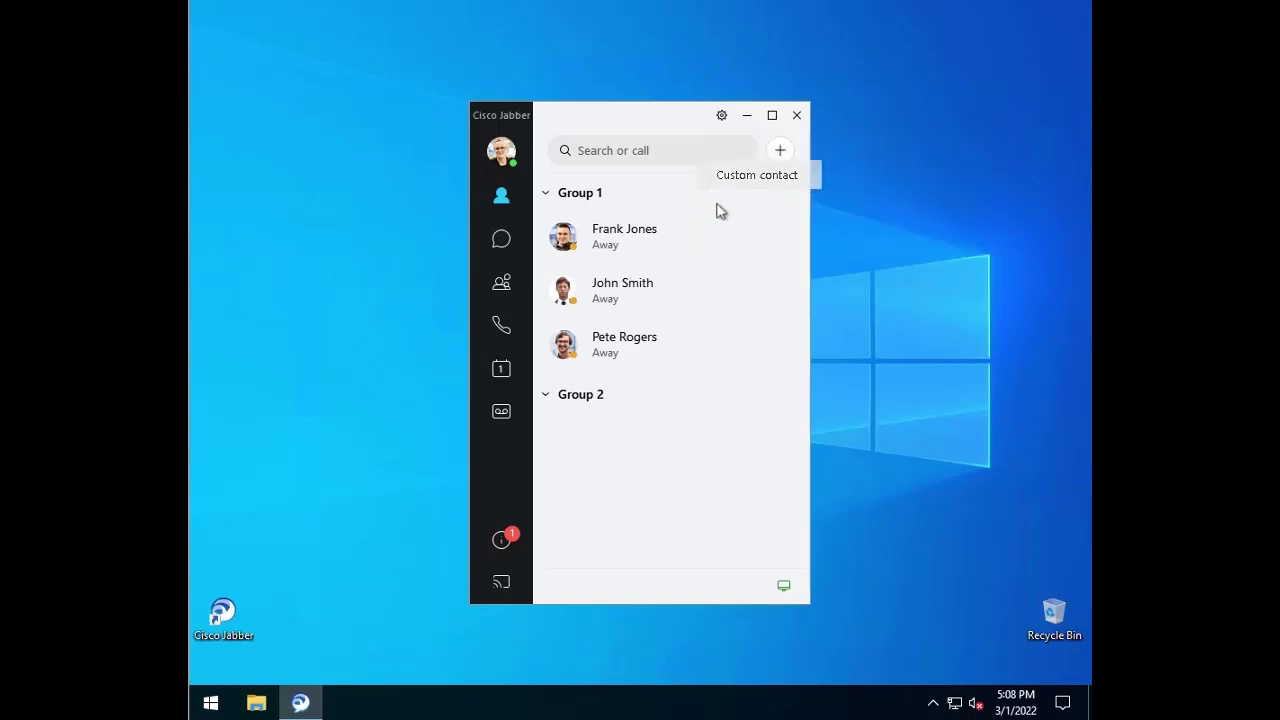
- Create custom contact 'Mom' with the contact's first and last name, chat address, matching e-mail, and work phone
{"action": "type", "text": "Mom"}
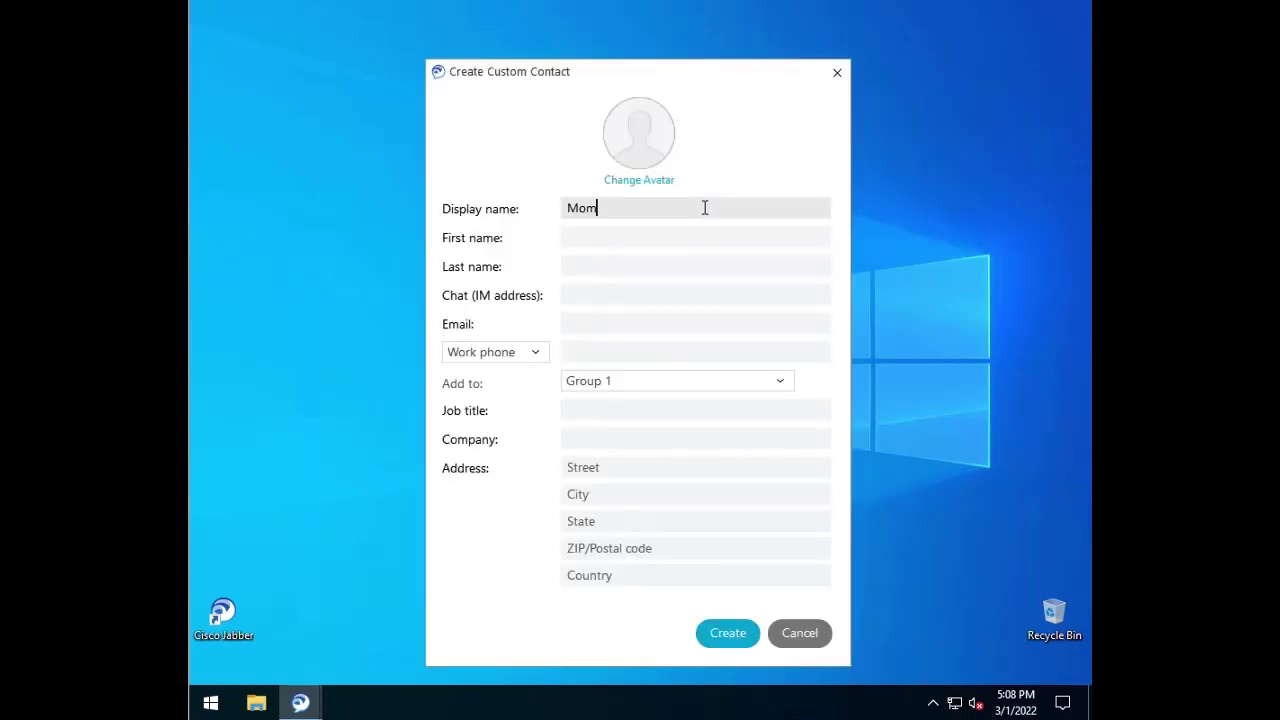
{"action": "key", "text": "Tab"}
{"action": "key", "text": "Tab"}
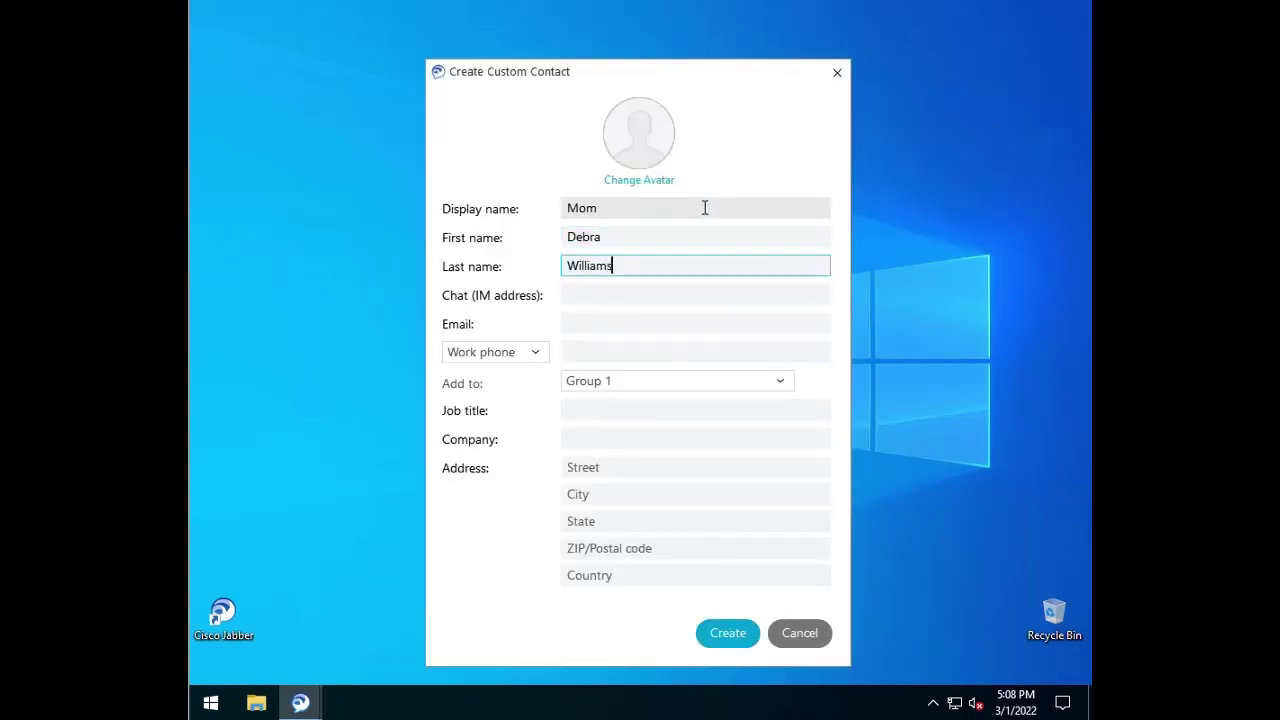
{"action": "key", "text": "Tab"}
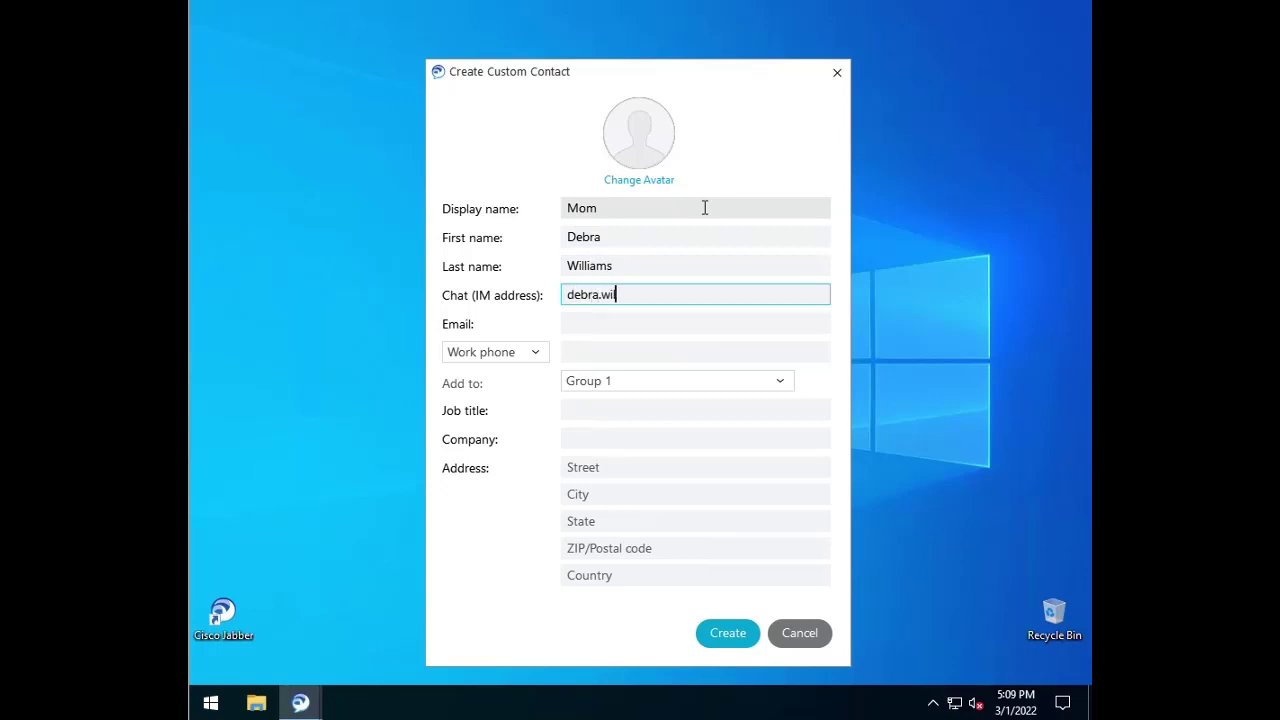
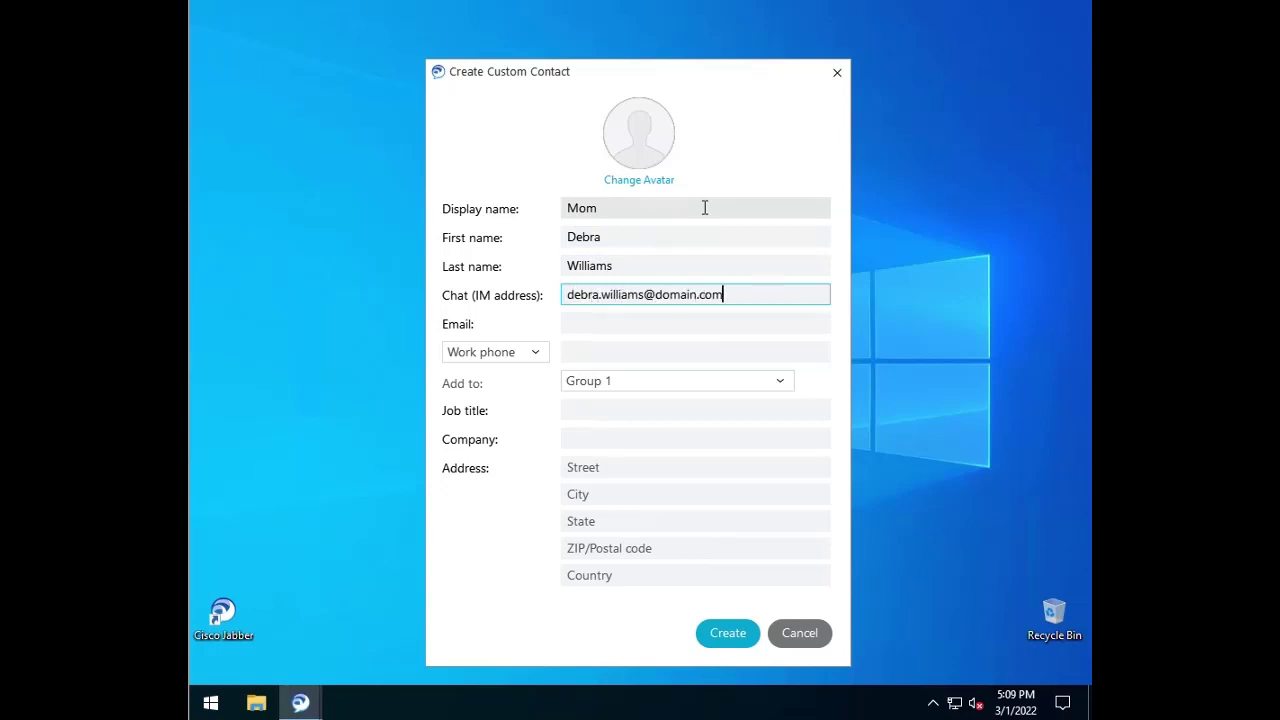
{"action": "key", "text": "Tab"}
{"action": "key", "text": "ctrl+v"}
{"action": "key", "text": "Tab"}
{"action": "key", "text": "Tab"}
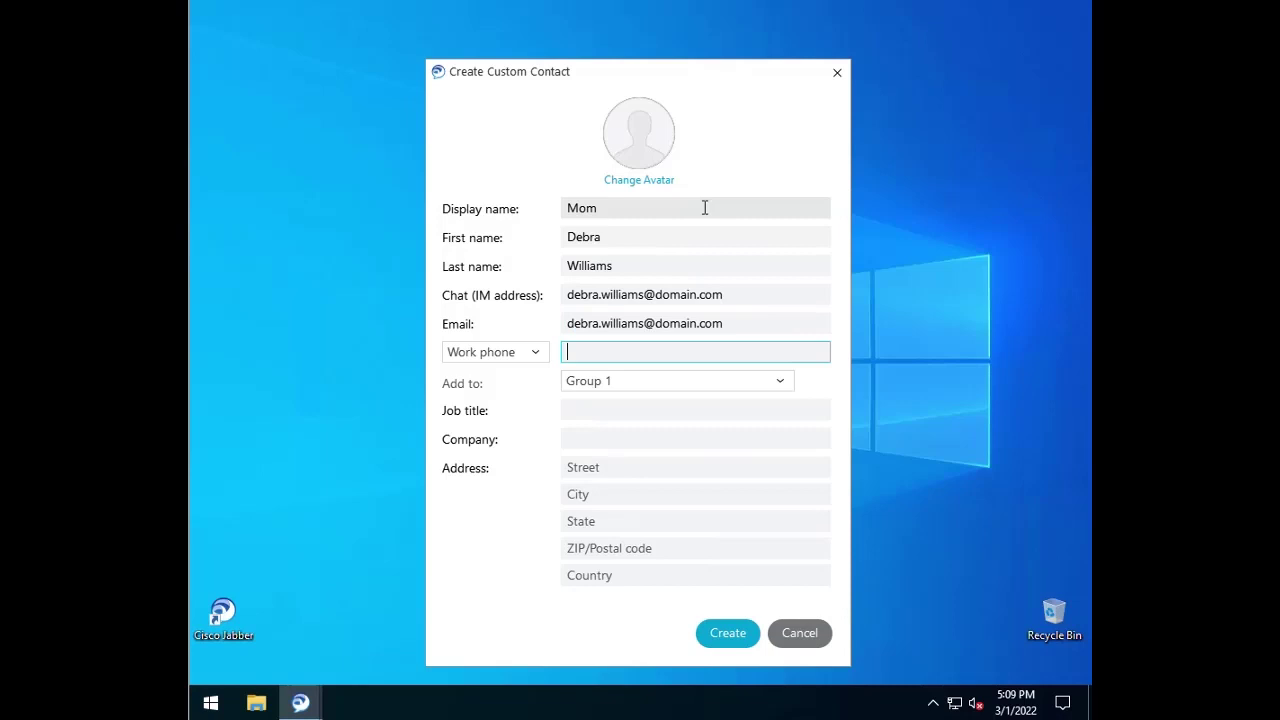
{"action": "type", "text": "123456789"}
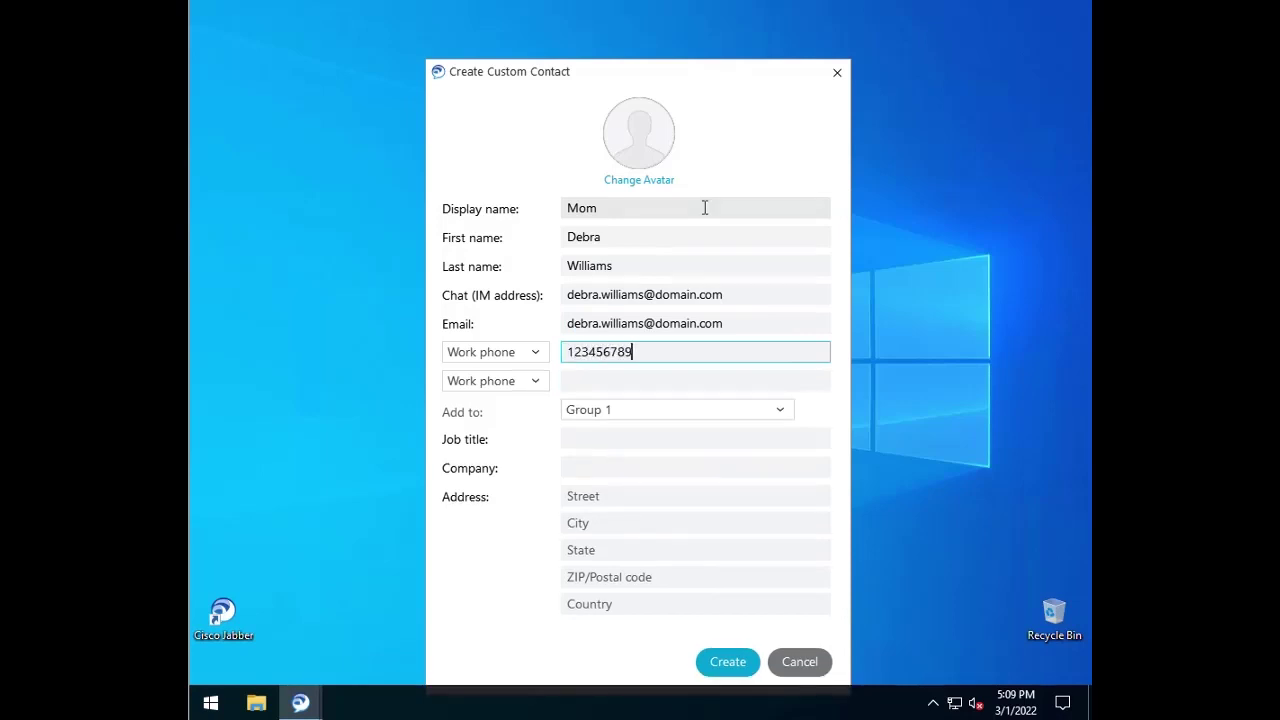
{"action": "left_click", "coordinate": [727, 662]}
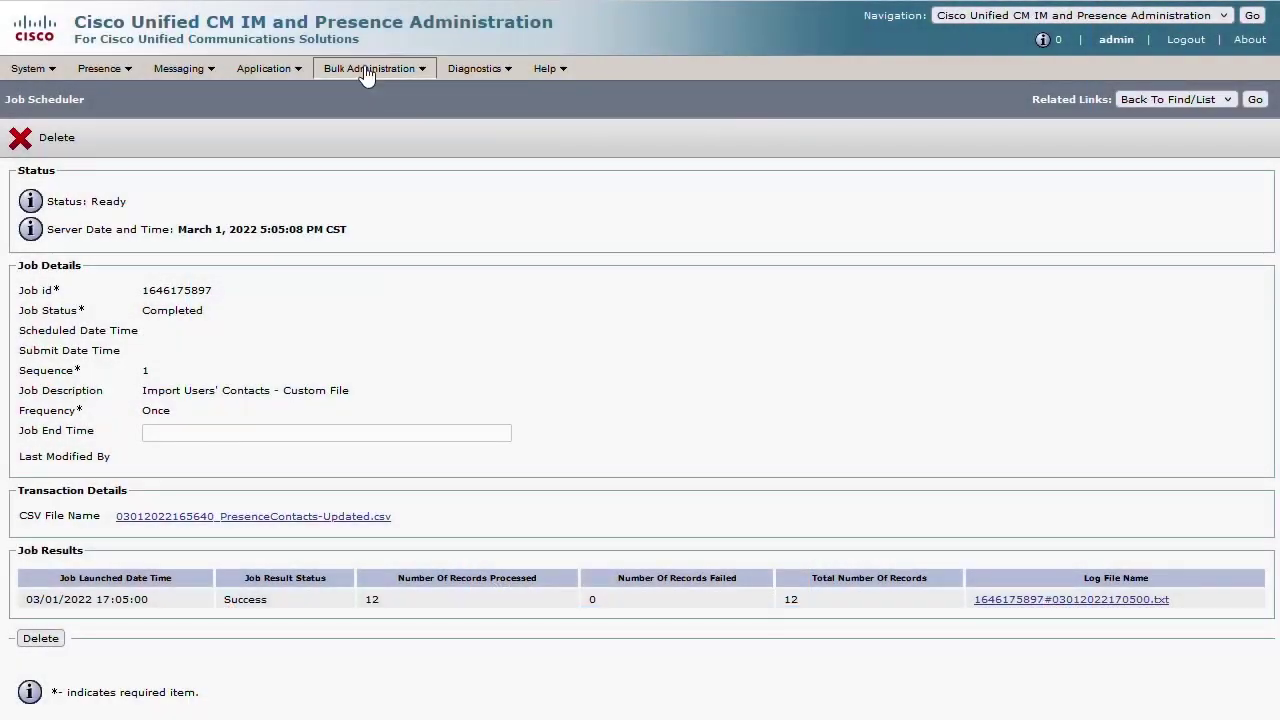
- Export the non-presence contact list as 'Non-PresenceContacts', running the job immediately
{"action": "mouse_move", "coordinate": [368, 72]}
{"action": "mouse_move", "coordinate": [403, 161]}
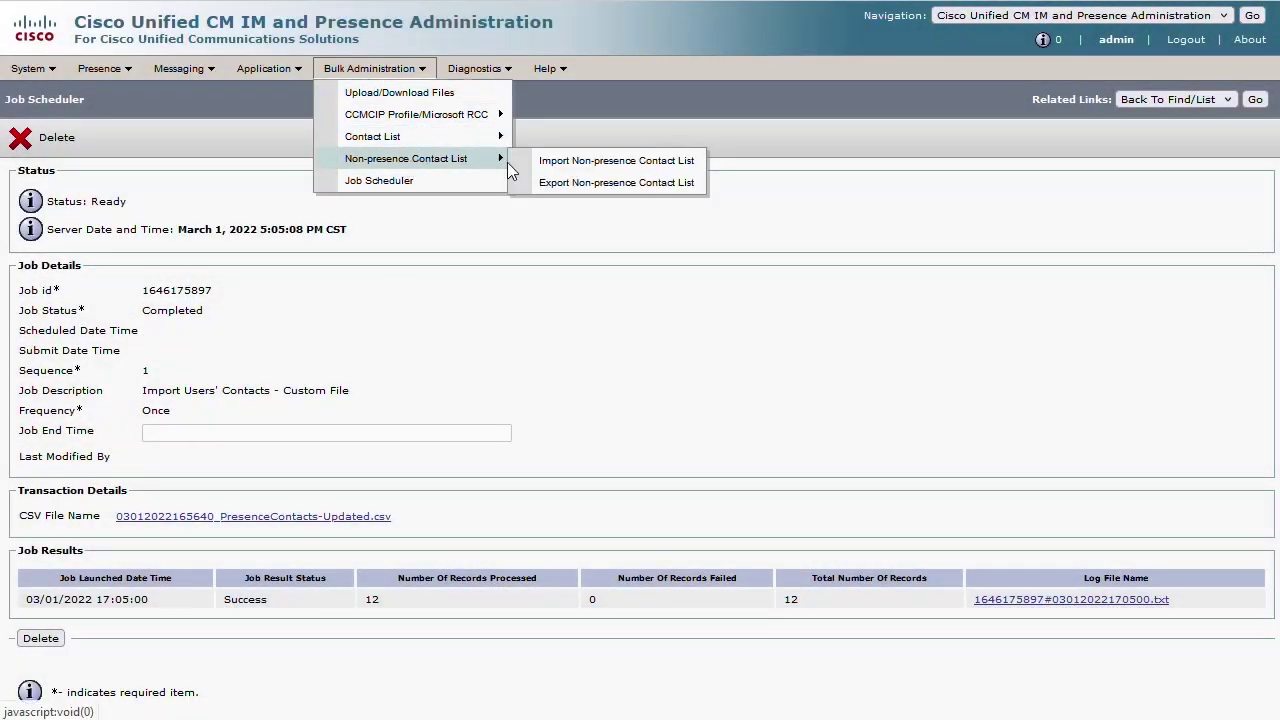
{"action": "left_click", "coordinate": [579, 186]}
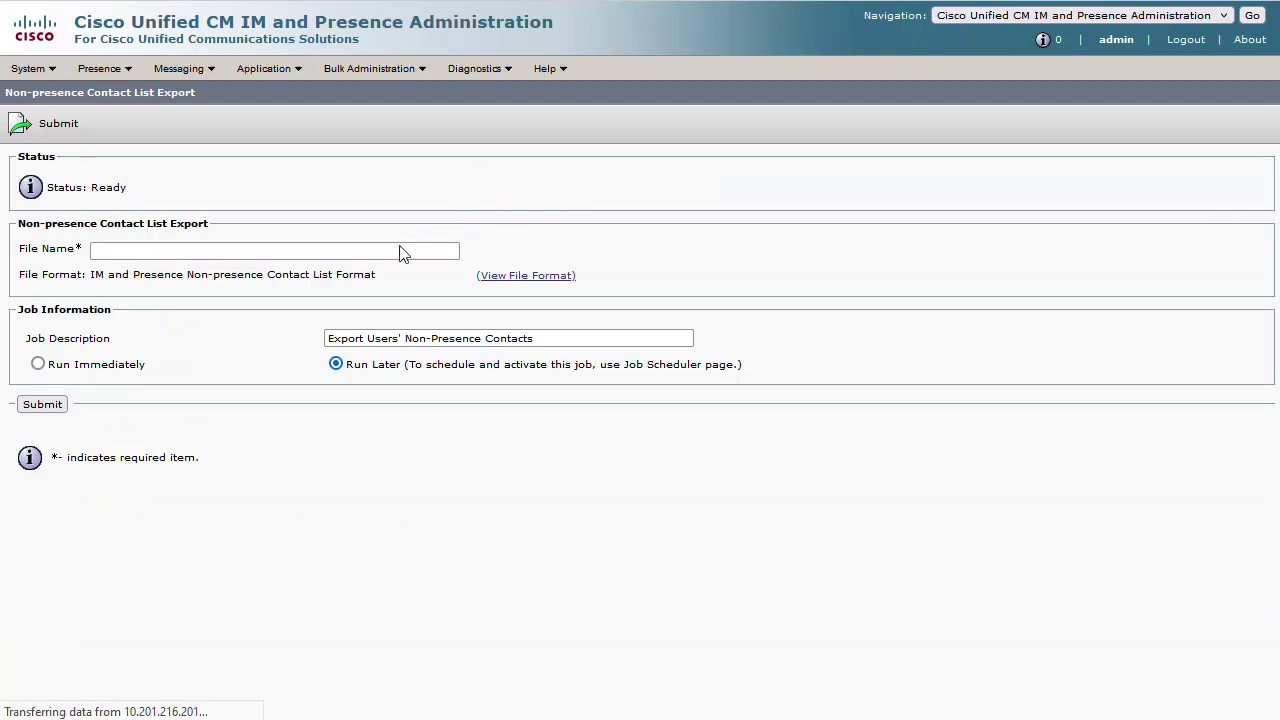
{"action": "left_click", "coordinate": [394, 249]}
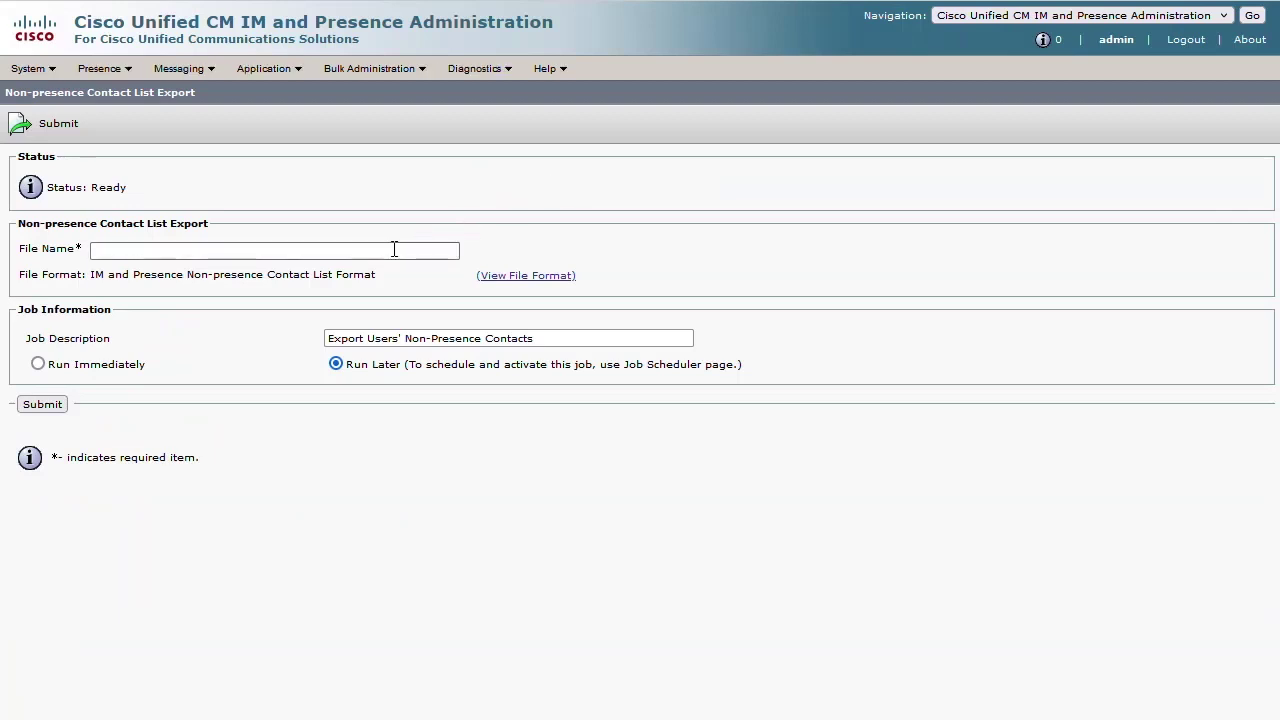
{"action": "type", "text": "Non-Prese"}
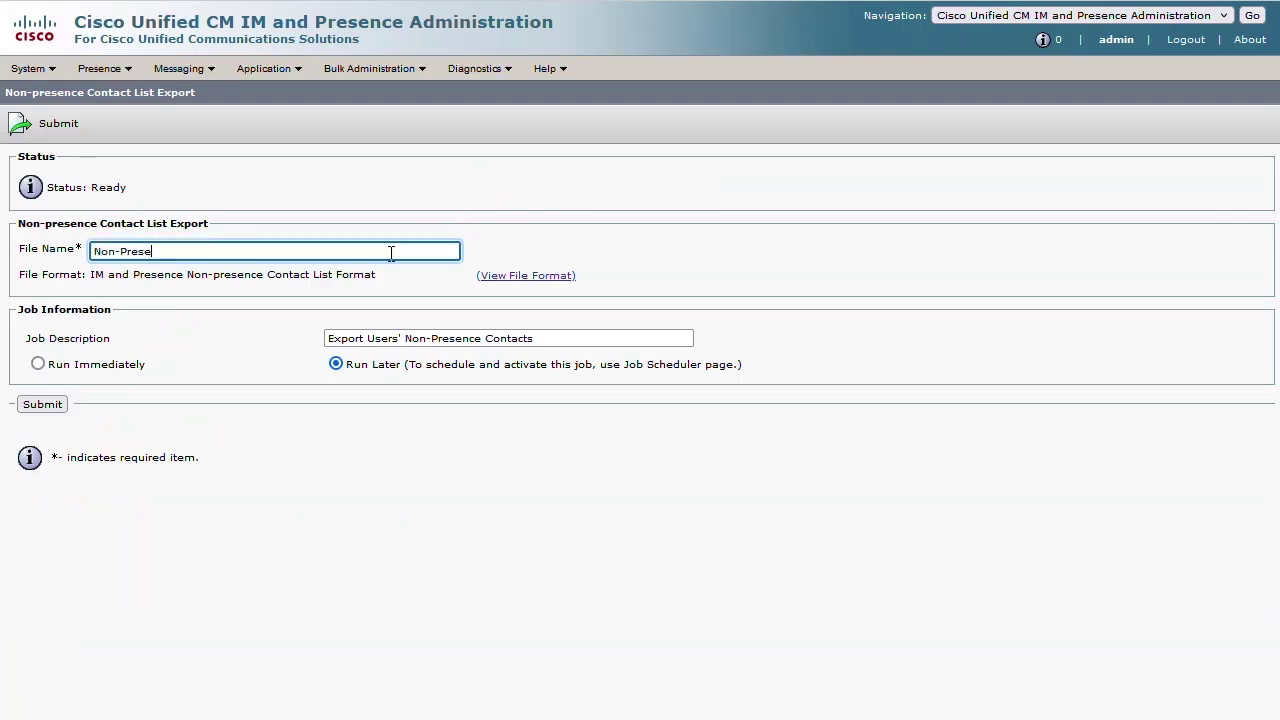
{"action": "type", "text": "nceContacts"}
{"action": "left_click", "coordinate": [61, 370]}
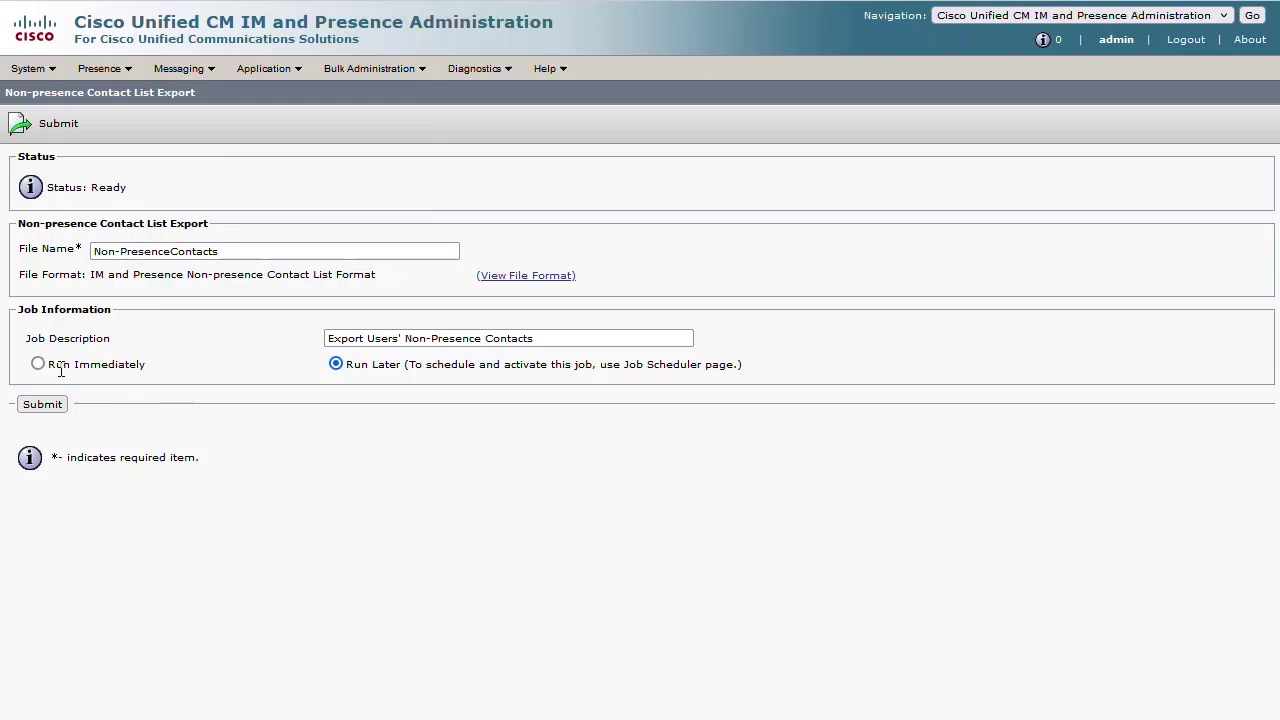
{"action": "left_click", "coordinate": [61, 368]}
{"action": "left_click", "coordinate": [50, 405]}
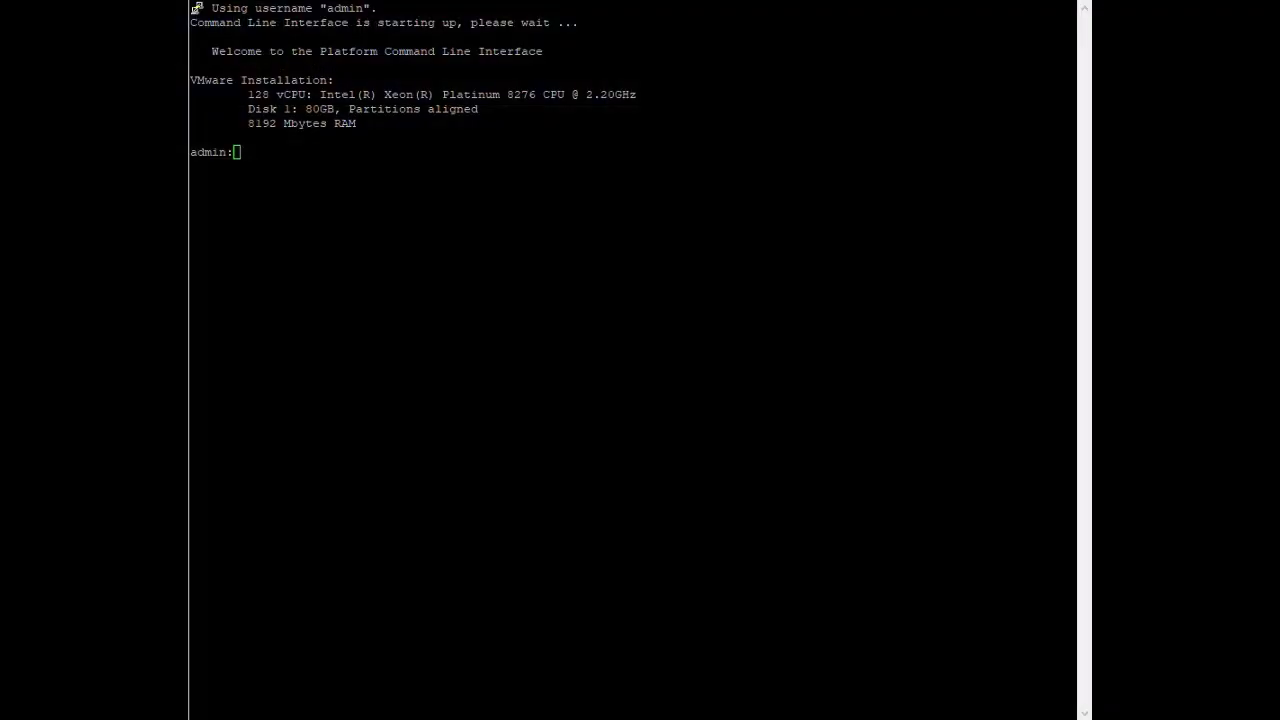
- Run 'run sql select * from rosters' to list all 12 roster entries
{"action": "left_click", "coordinate": [236, 152]}
{"action": "type", "text": "run sql s"}
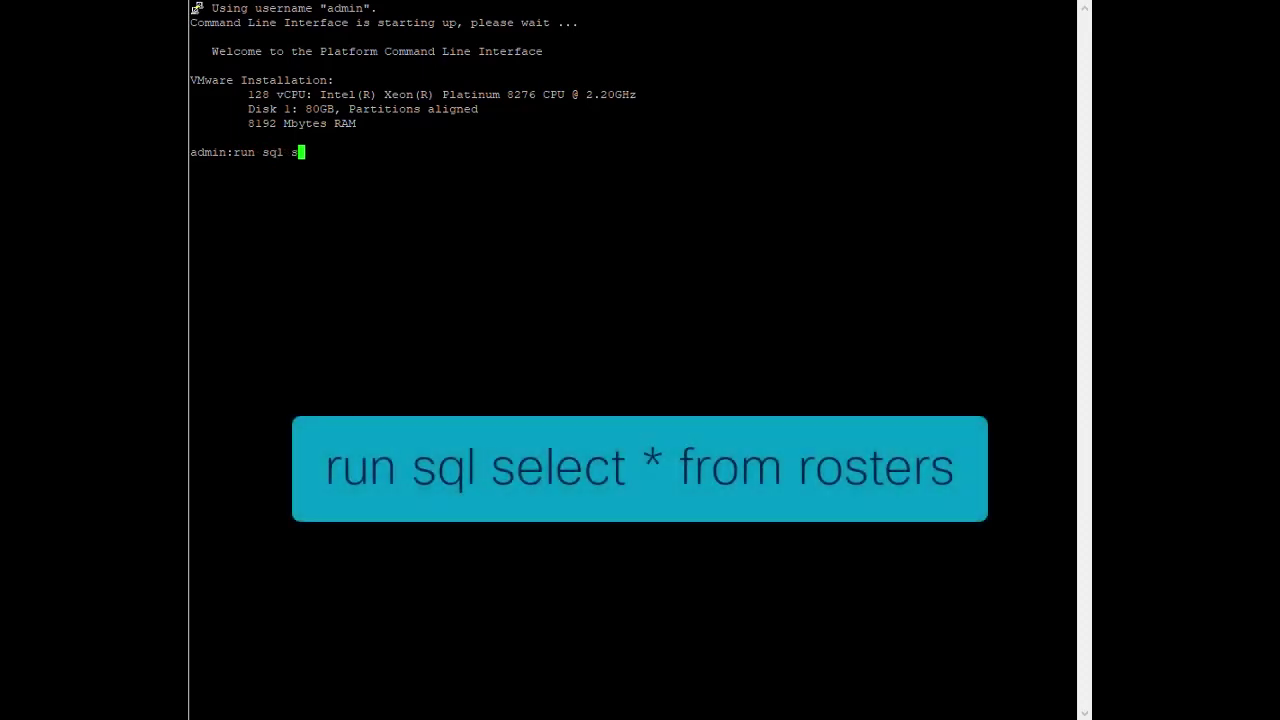
{"action": "type", "text": "elect * f"}
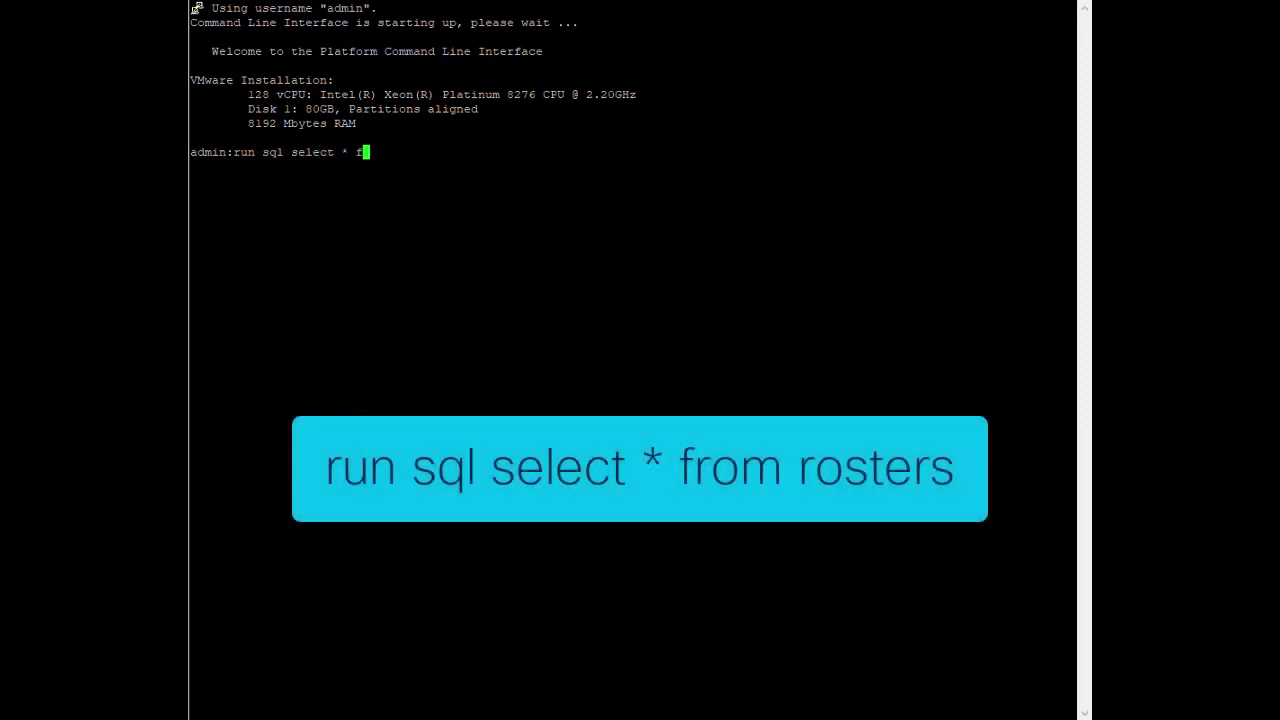
{"action": "type", "text": "rom rosters"}
{"action": "key", "text": "Return"}
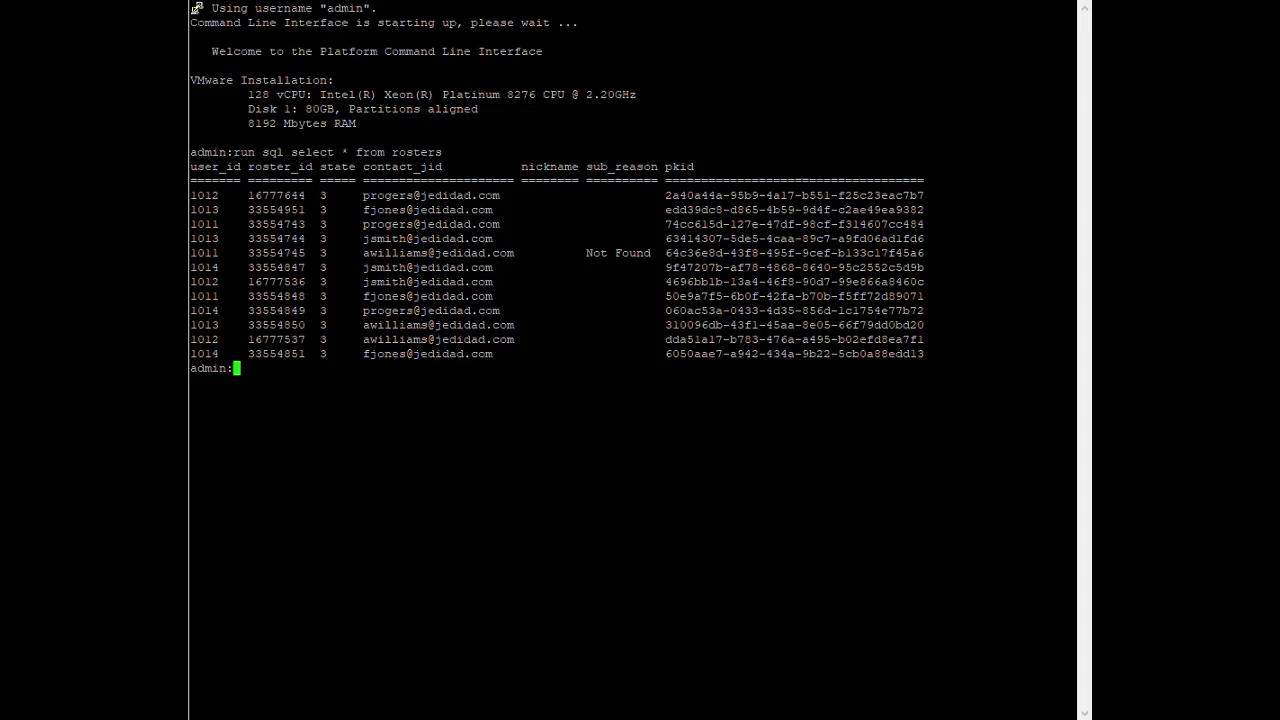
- Run 'run sql select * from nonpresencecontacts' to show the single custom contact row
{"action": "type", "text": "run sql select"}
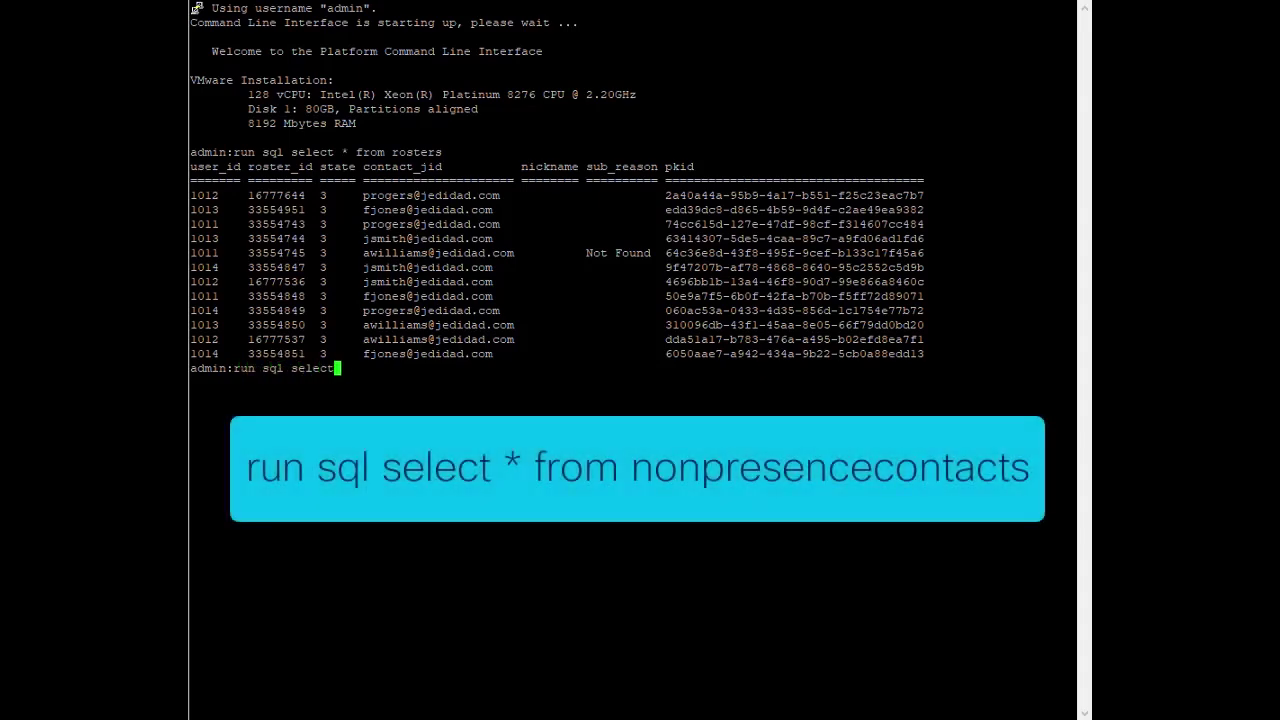
{"action": "type", "text": " * from nonpresencecontac"}
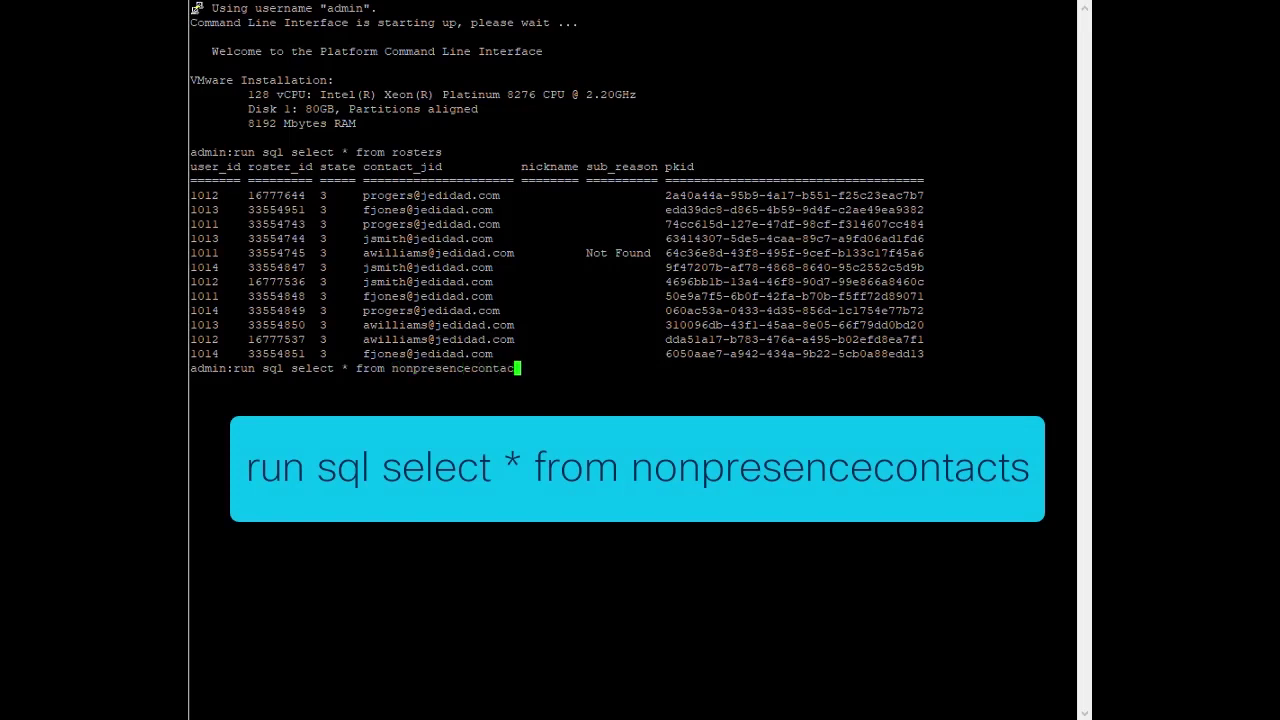
{"action": "type", "text": "ts"}
{"action": "key", "text": "Return"}
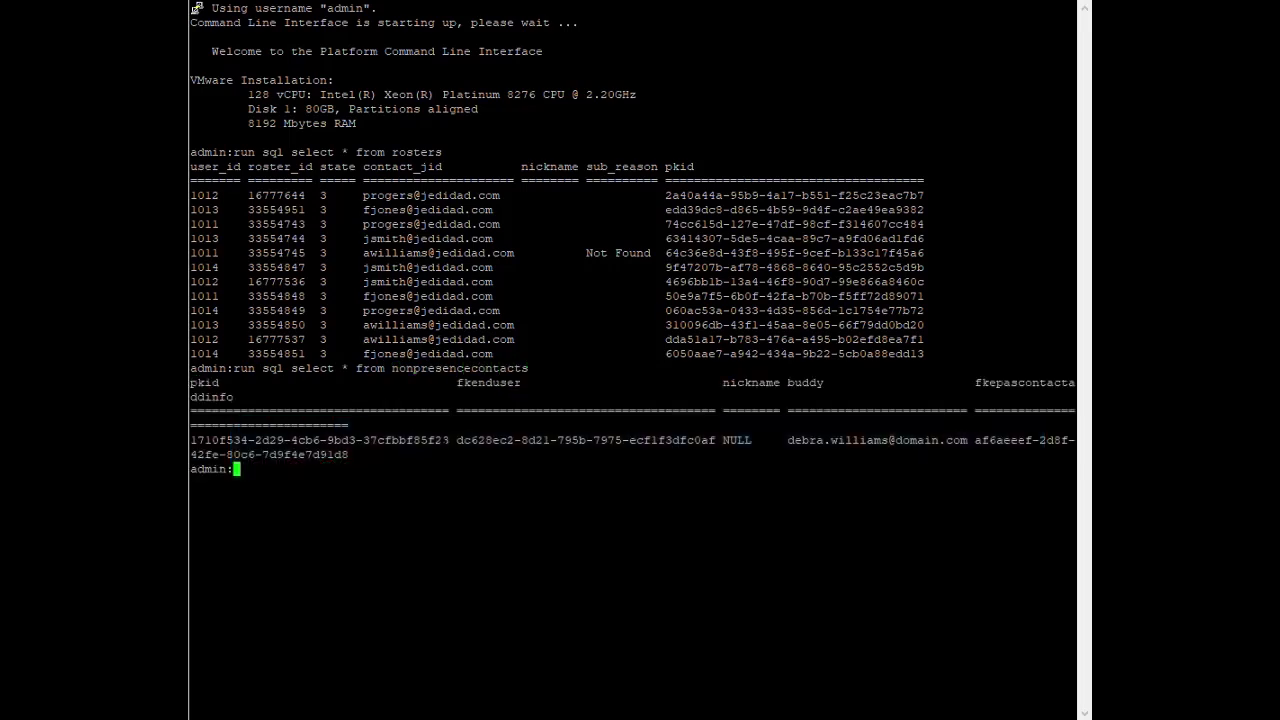